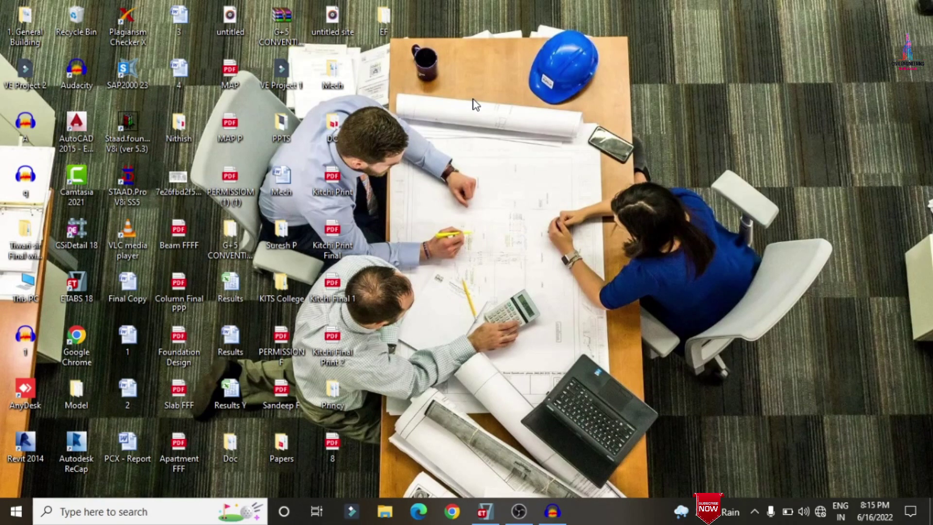
Bring the ETABS window holding the G+5 building model to the front.
click(486, 512)
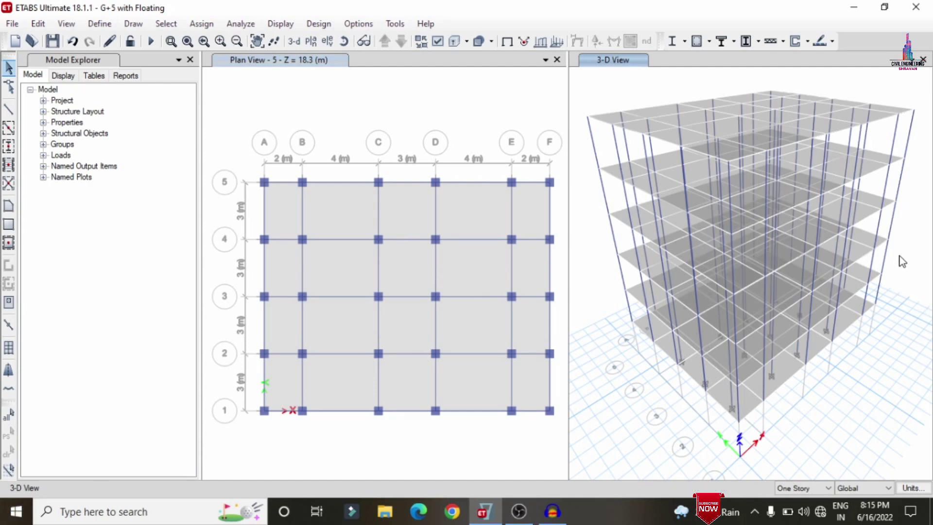
Orbit the G+5 model in the 3-D view, from a low perspective and then another angle.
click(345, 42)
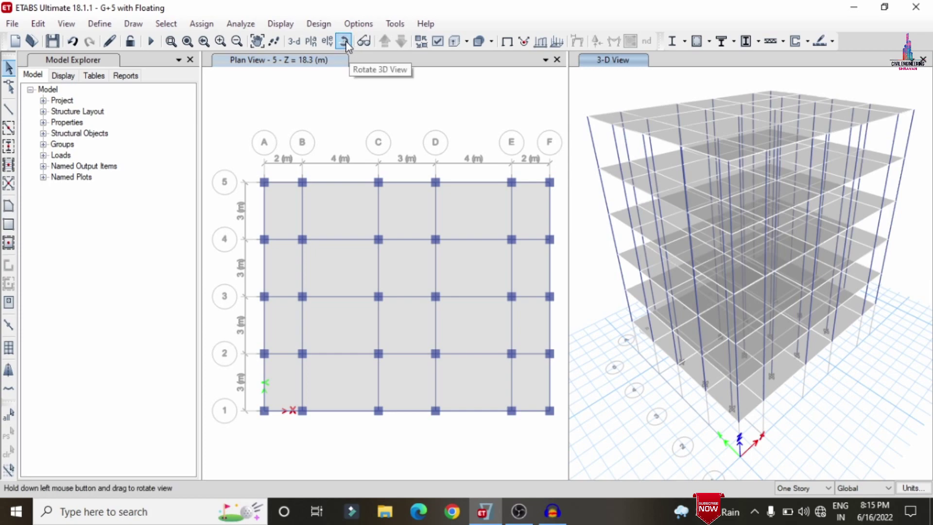
mouse_move(919, 312)
mouse_down()
mouse_move(791, 208)
mouse_move(757, 204)
mouse_move(611, 232)
mouse_move(483, 224)
mouse_move(531, 241)
mouse_move(631, 253)
mouse_move(705, 216)
mouse_move(747, 365)
mouse_up()
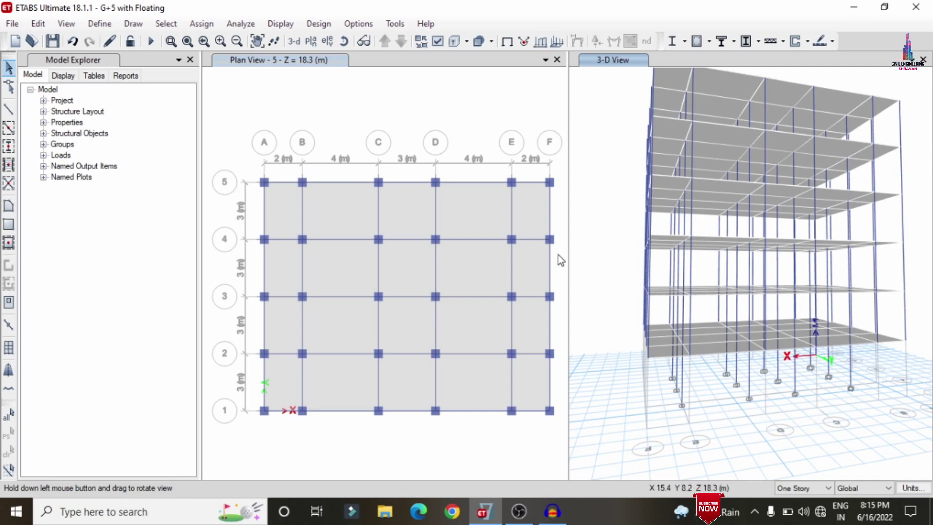
drag(600, 217, 615, 250)
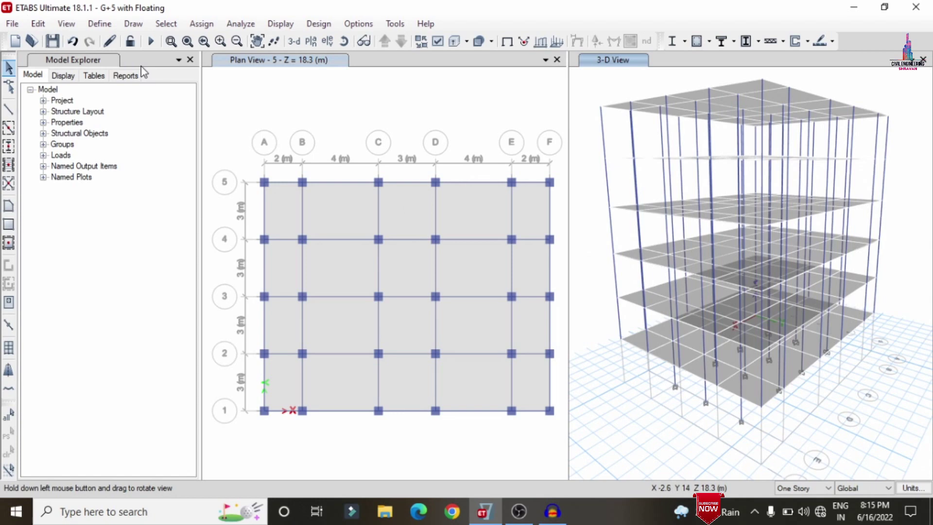
click(99, 23)
click(116, 39)
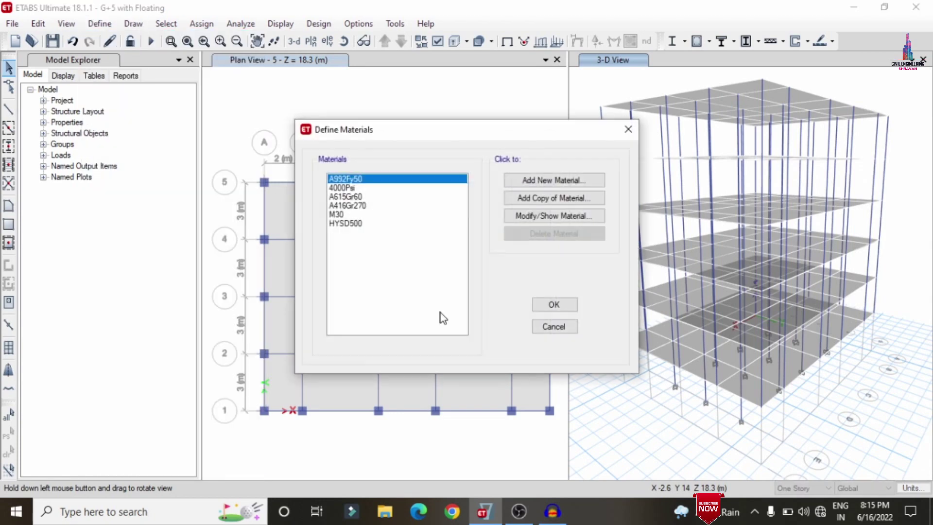
click(337, 216)
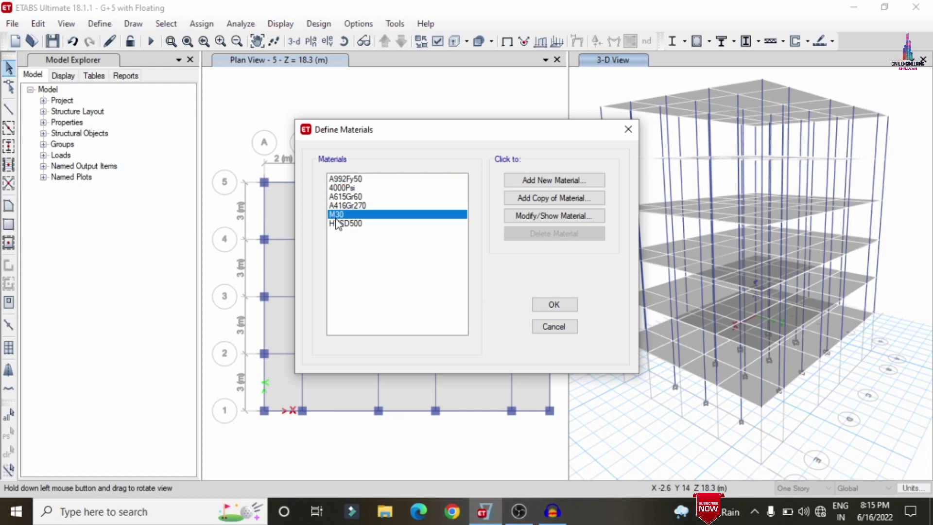
click(552, 330)
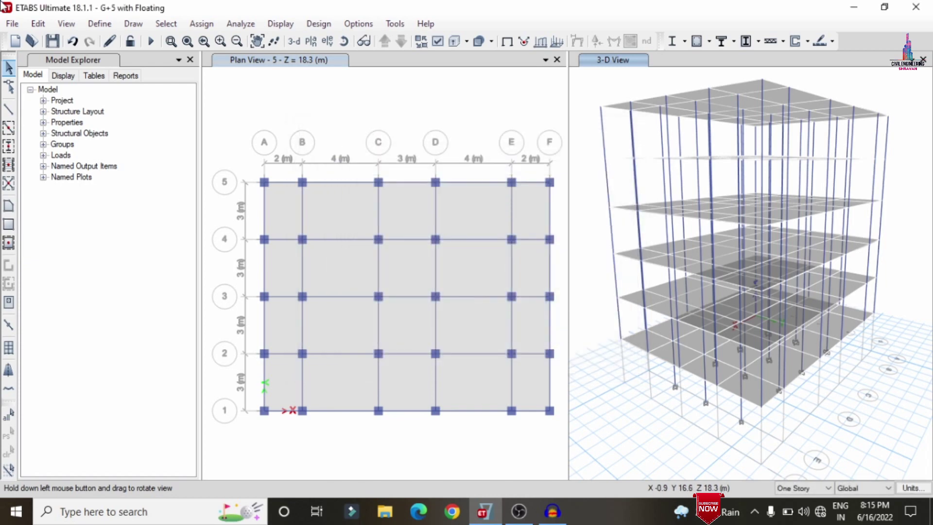
click(100, 23)
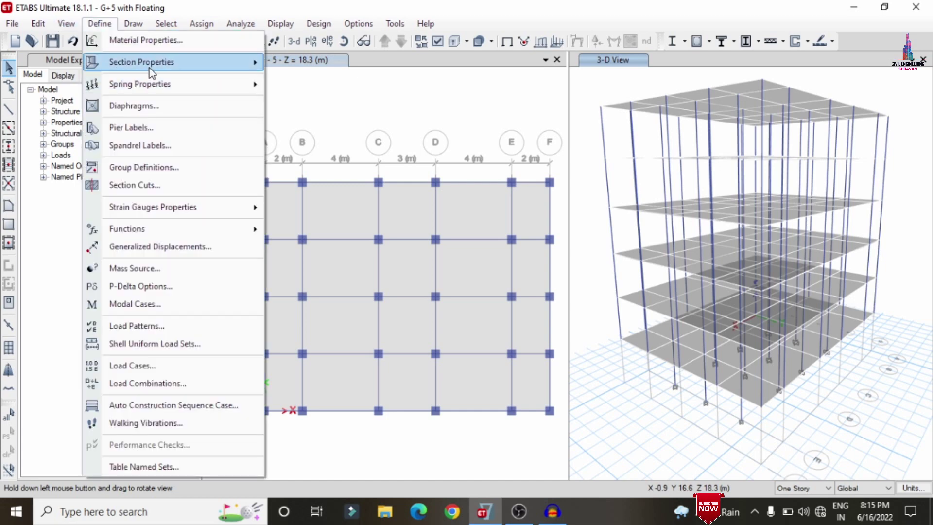
mouse_move(122, 63)
click(344, 70)
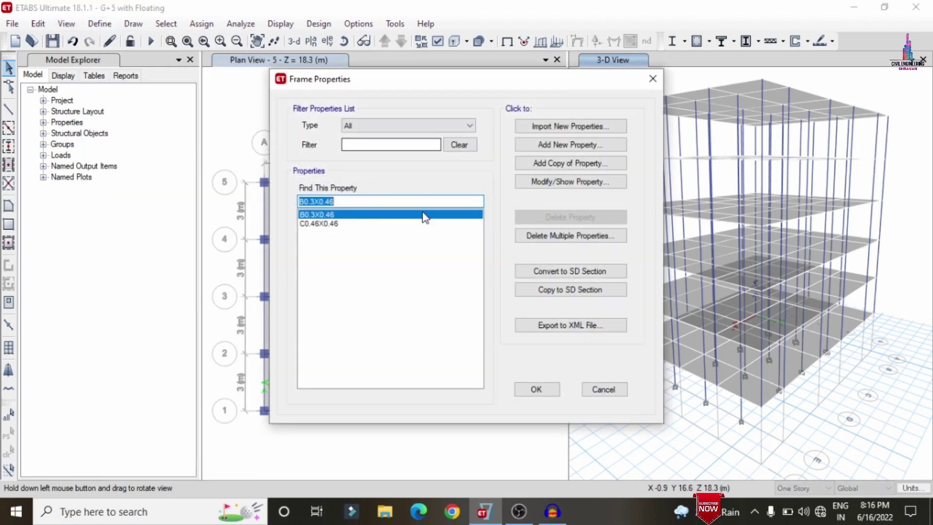
click(327, 224)
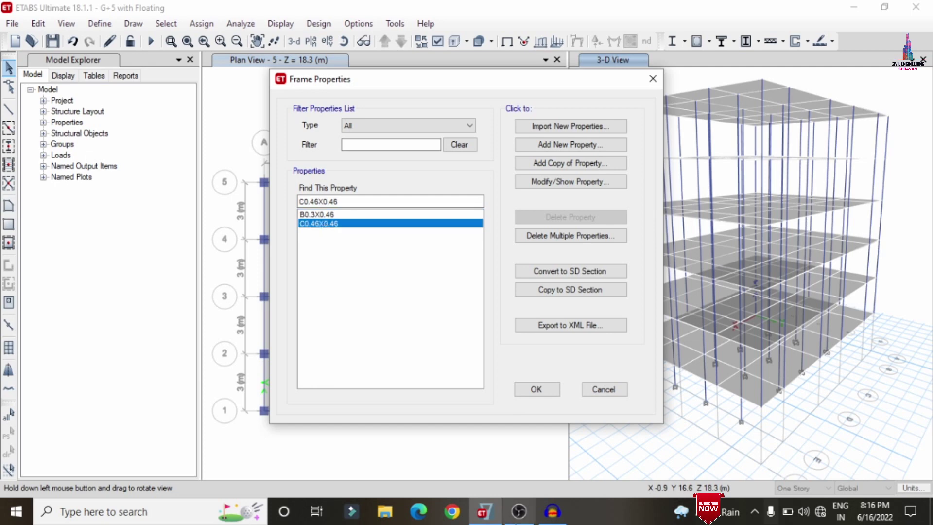
click(603, 390)
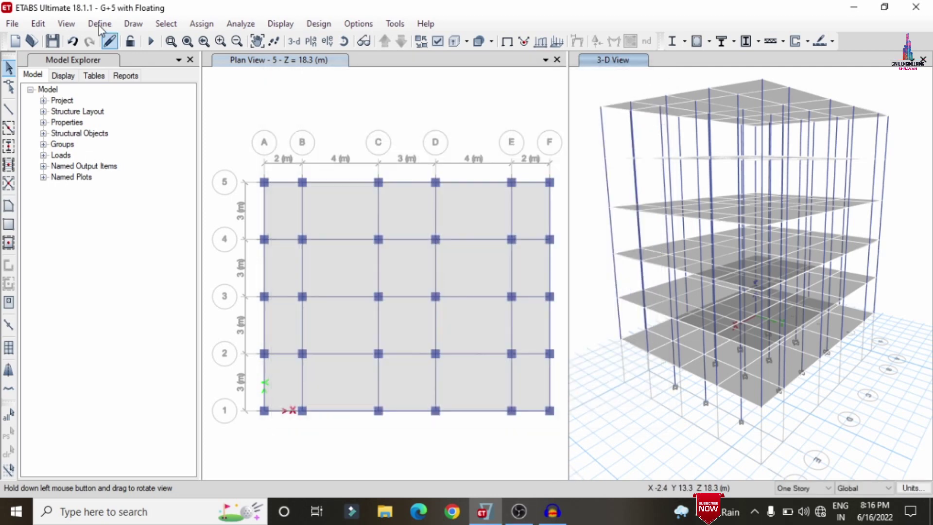
click(99, 23)
mouse_move(141, 62)
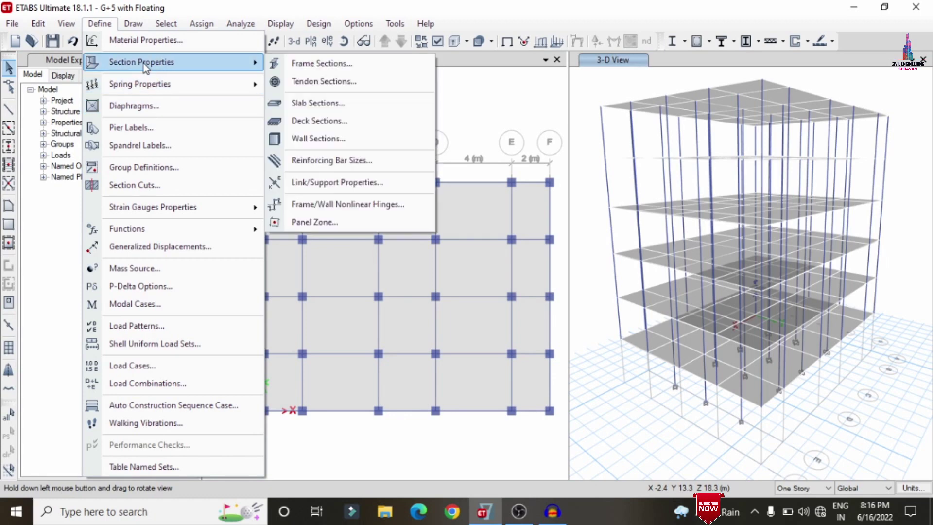
click(351, 101)
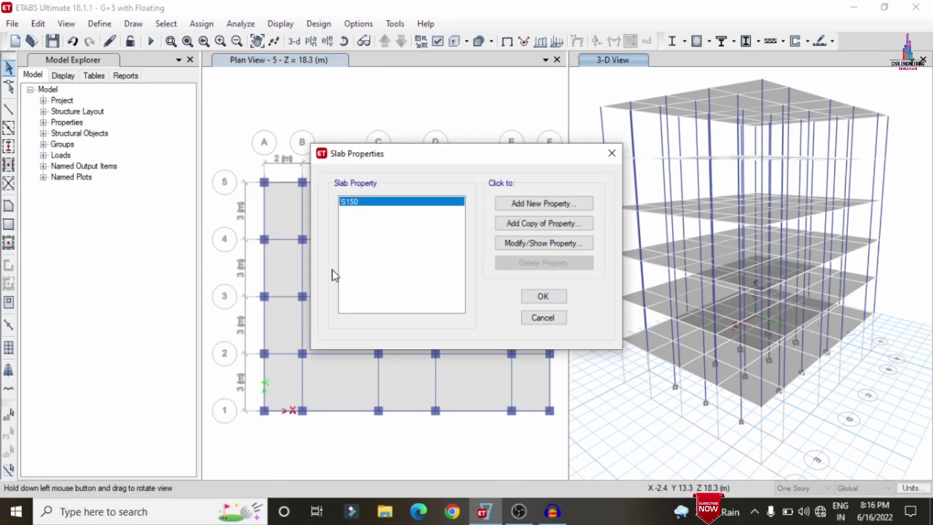
click(529, 325)
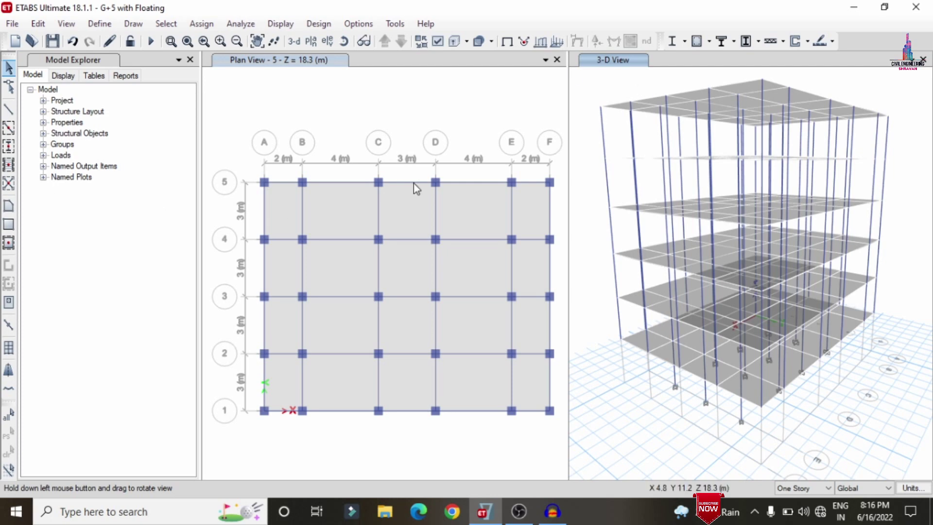
Run the analysis for all load cases and view the Dead-load displaced shape.
click(202, 23)
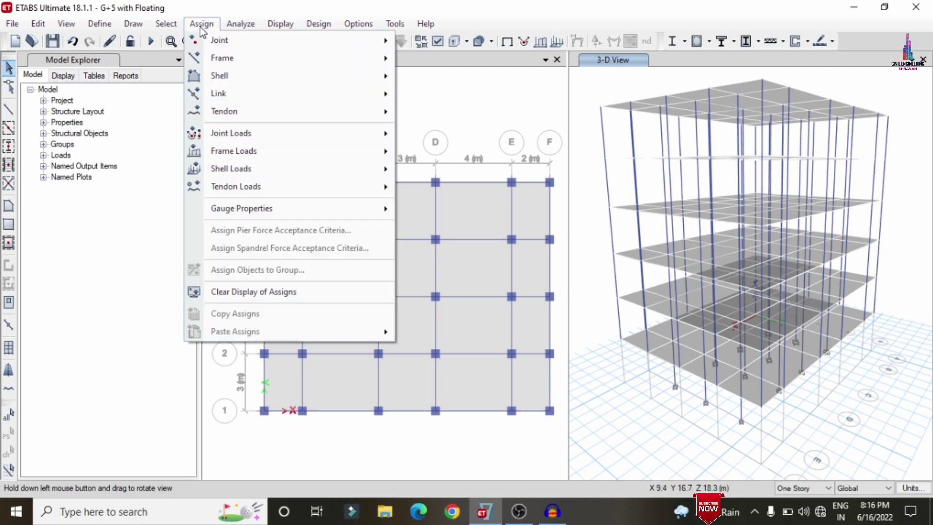
mouse_move(242, 26)
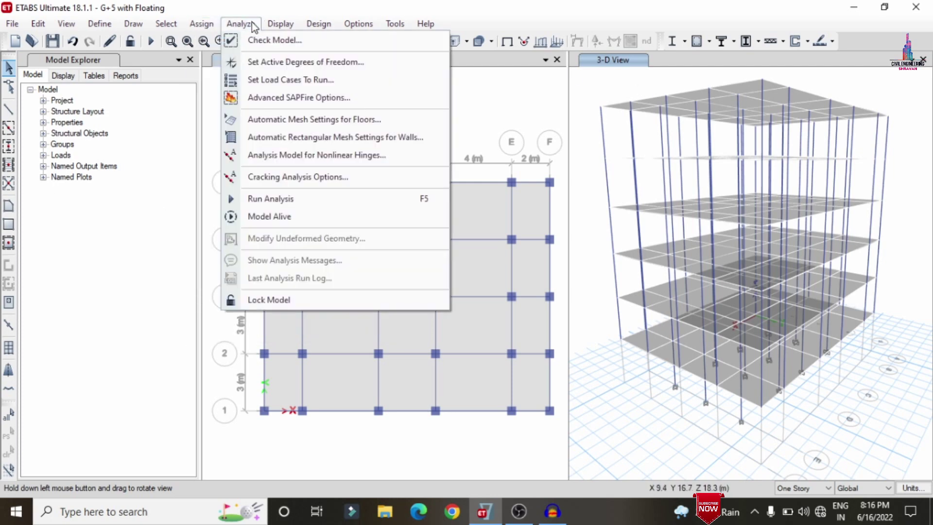
click(270, 81)
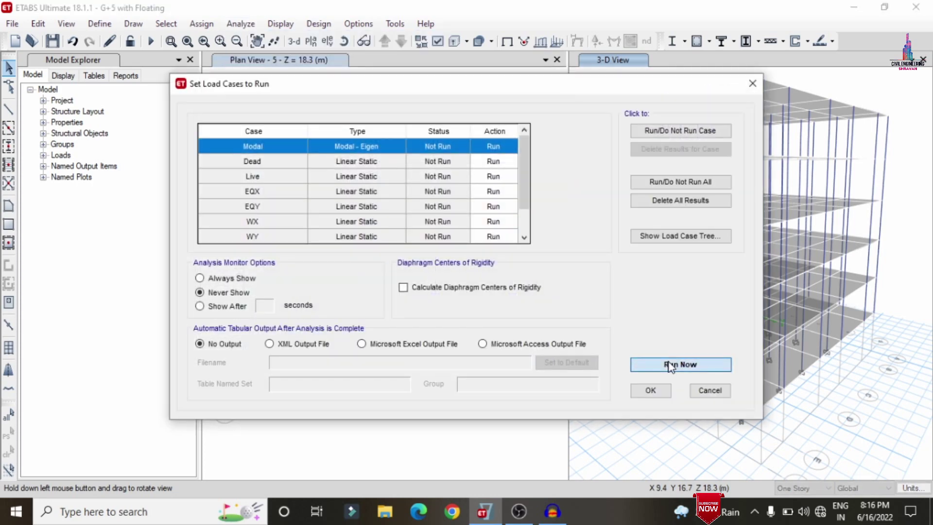
click(669, 364)
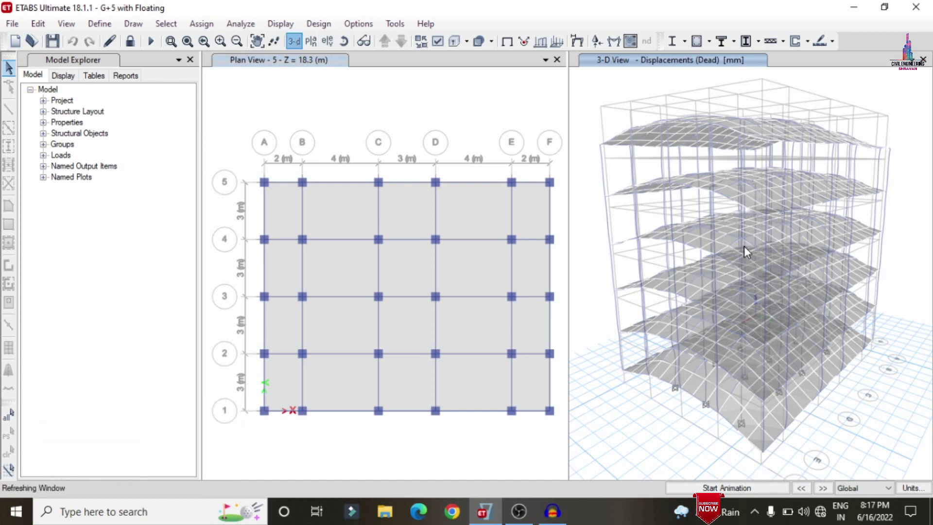
mouse_move(844, 194)
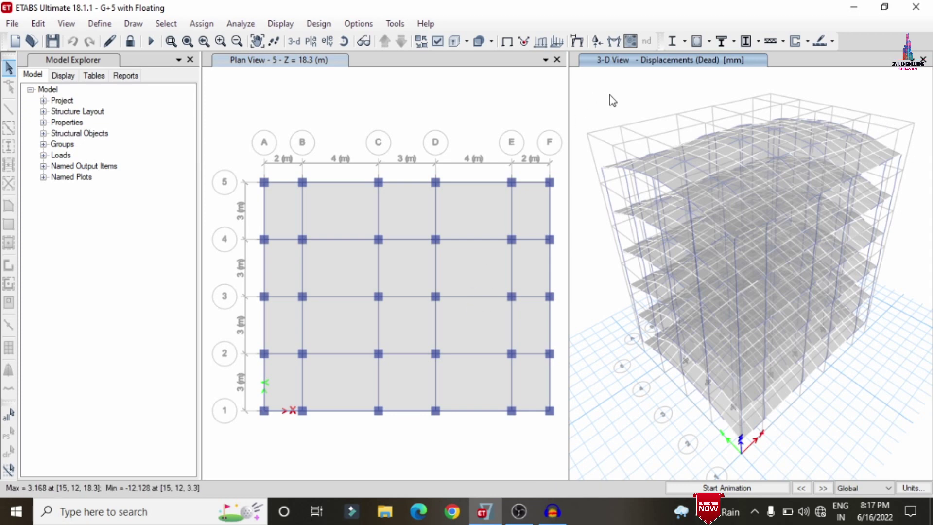
Plot the Dead-case Shear 2-2 diagram on all frames.
click(297, 25)
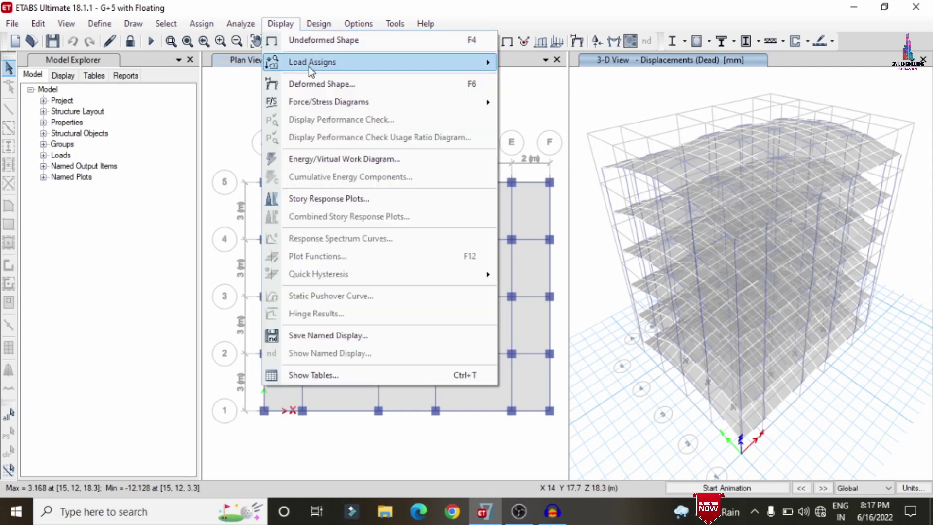
mouse_move(313, 100)
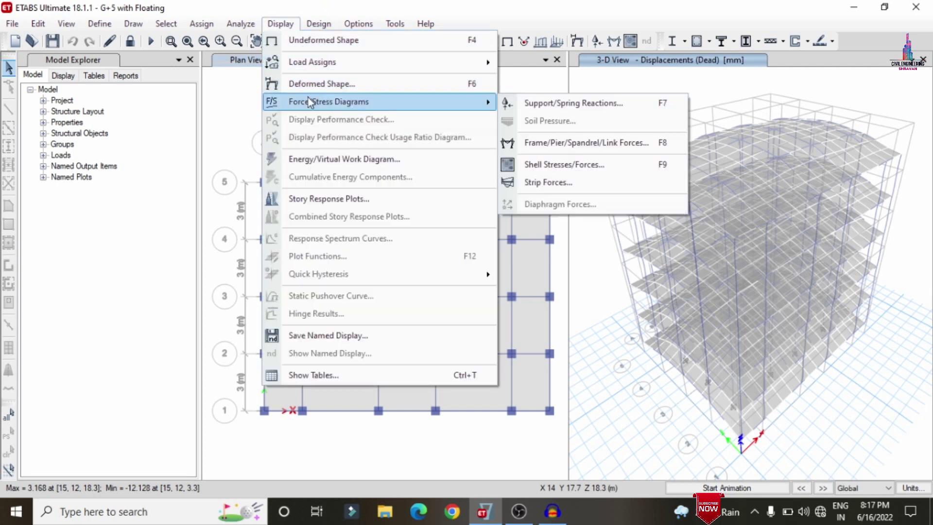
click(612, 147)
click(376, 200)
click(358, 123)
click(361, 138)
click(361, 143)
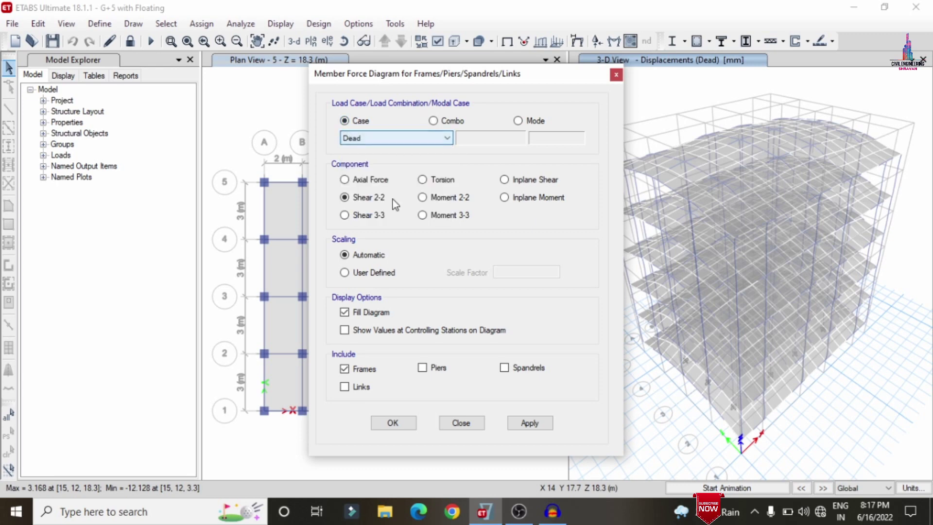
click(531, 423)
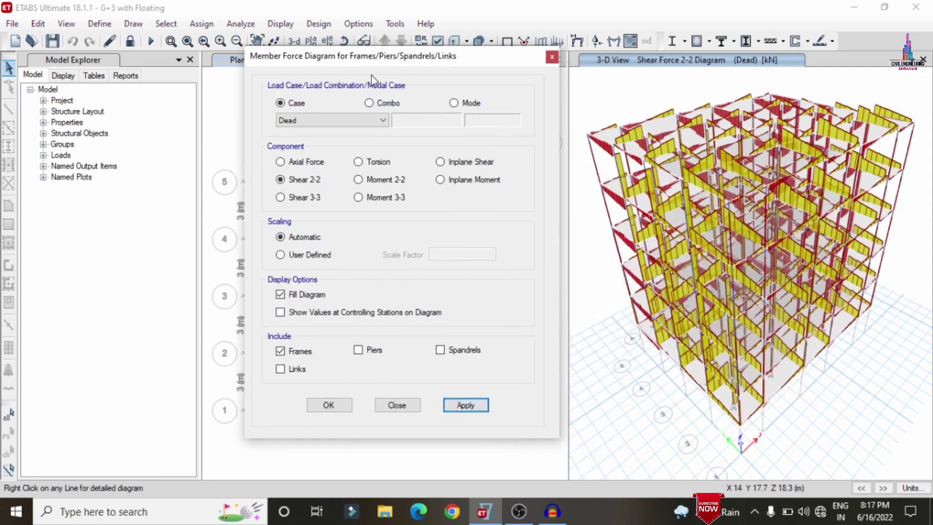
Switch the frame force diagram to Dead-case Moment 3-3.
click(362, 198)
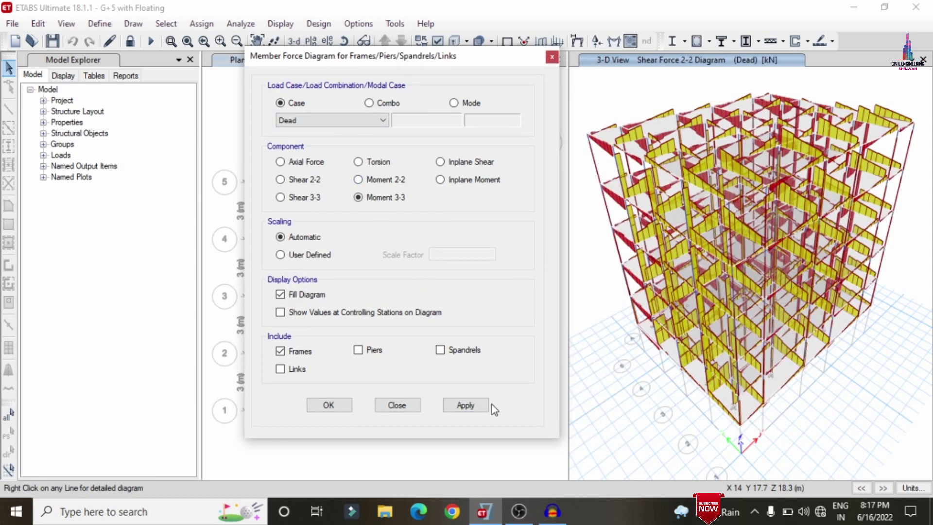
click(465, 406)
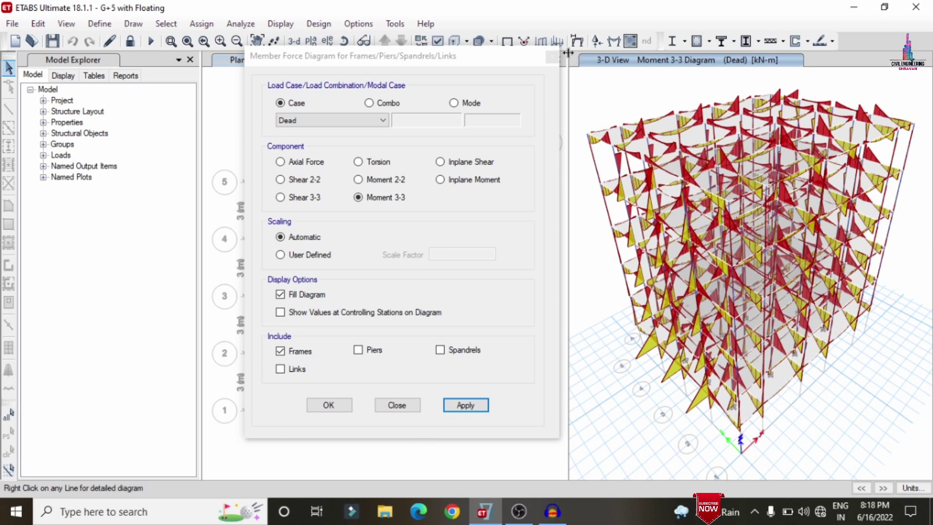
click(552, 57)
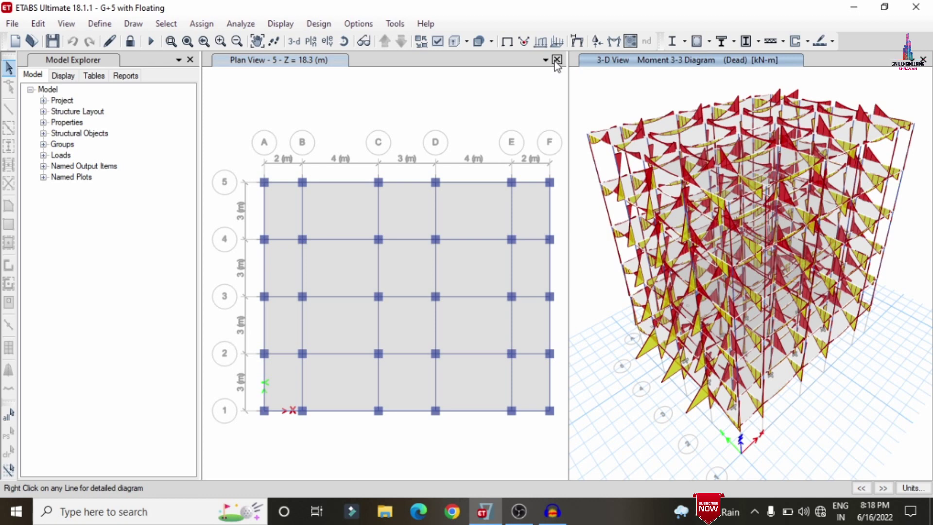
Unlock the model, confirming that its analysis results will be deleted.
click(134, 46)
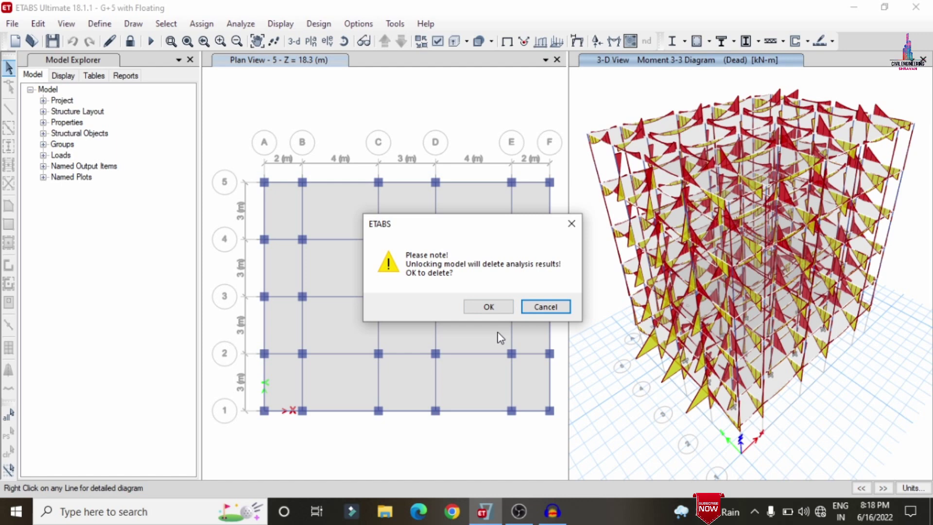
click(483, 309)
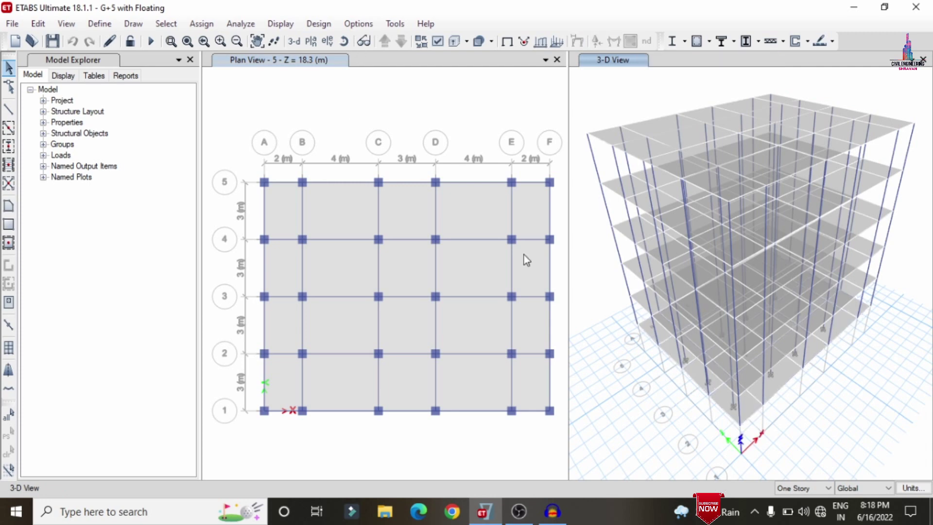
Add auto-width layer A design strips along the X grid lines of grid system G1.
click(38, 23)
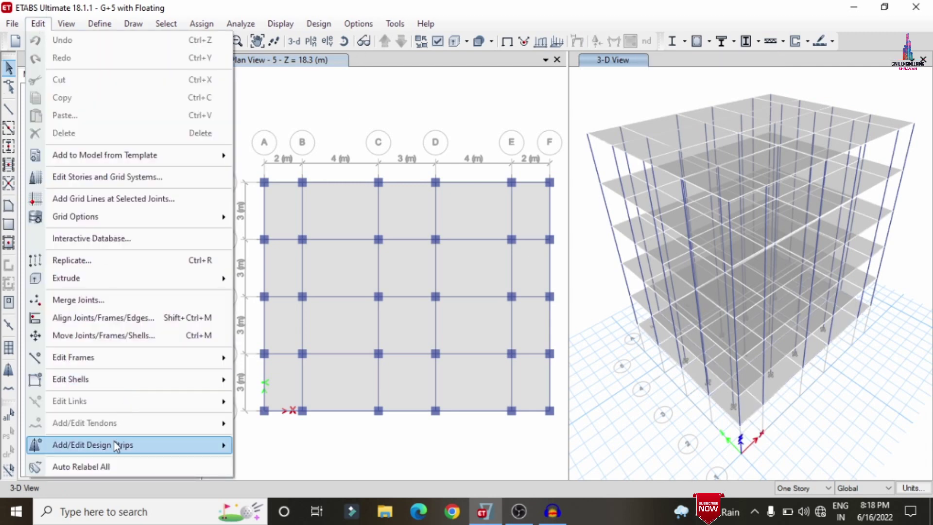
mouse_move(119, 448)
click(317, 450)
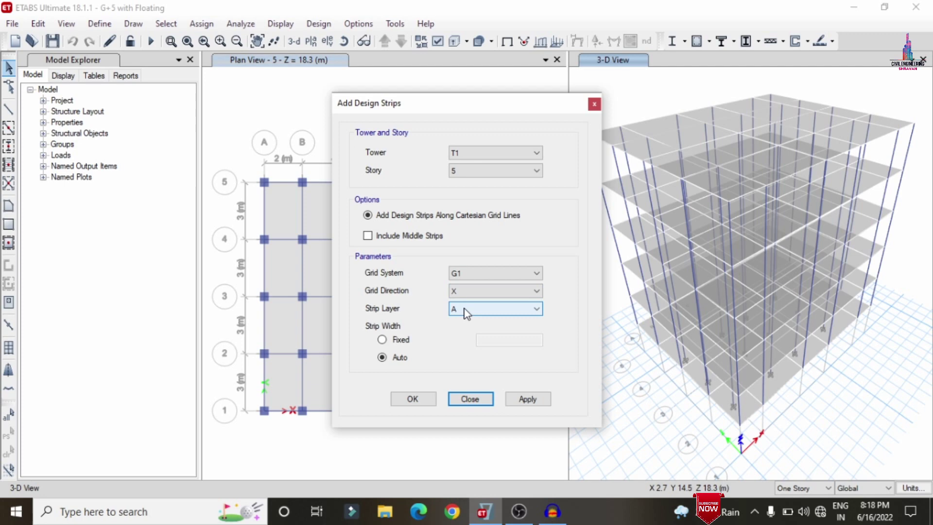
click(528, 399)
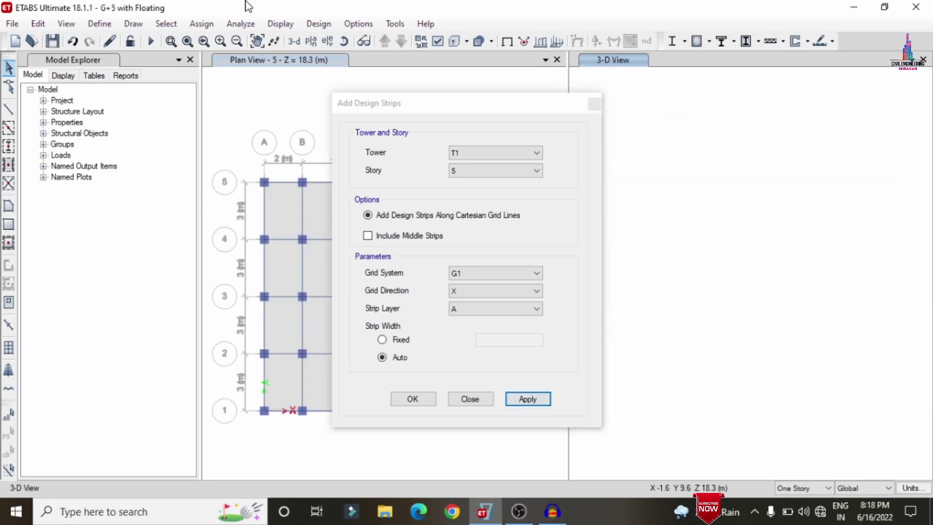
Add layer B design strips along the Y grid lines, then rerun the analysis.
click(535, 291)
click(483, 316)
click(468, 309)
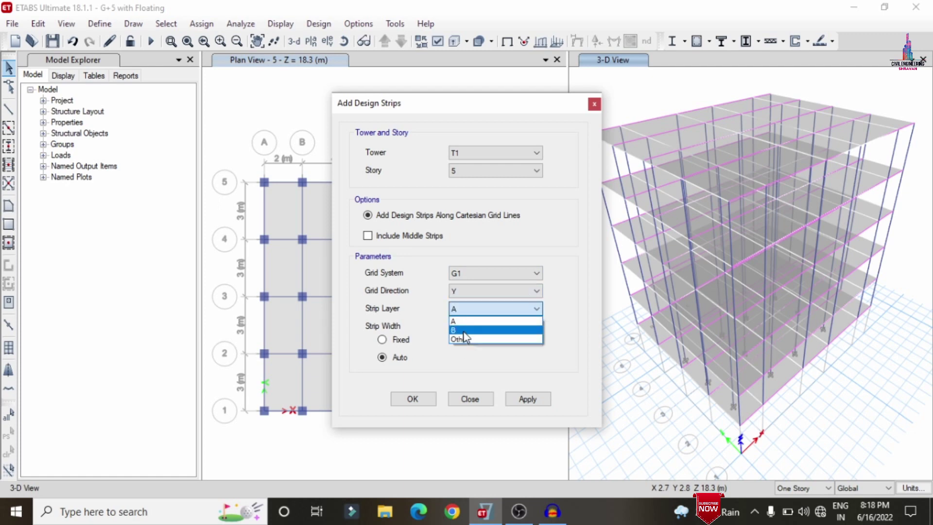
click(468, 327)
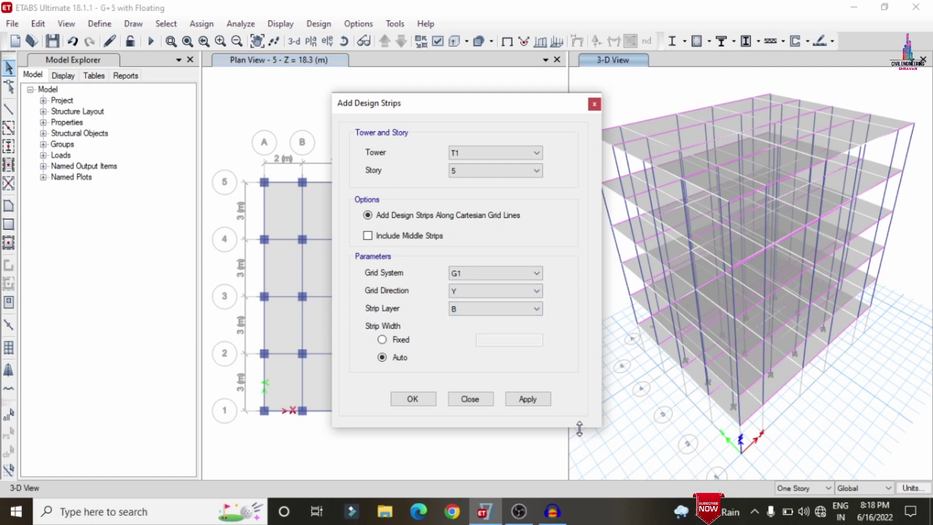
click(530, 402)
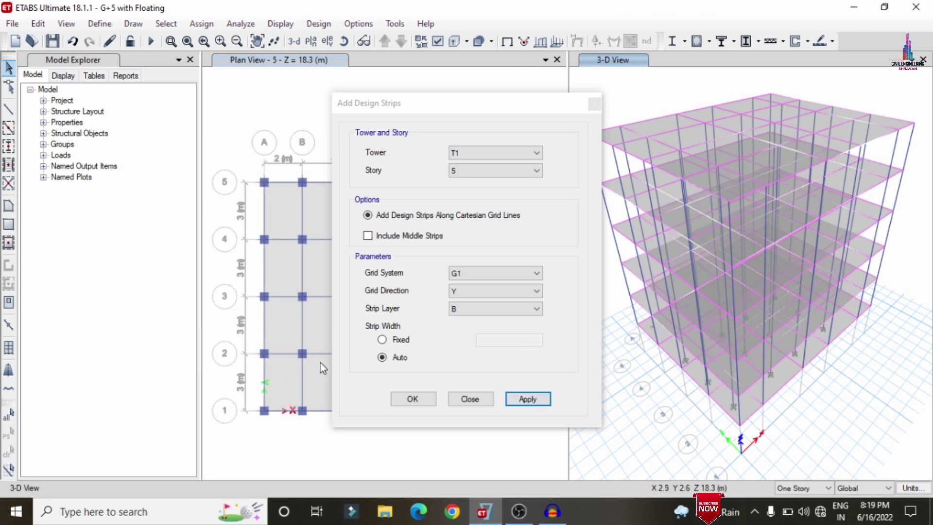
click(411, 398)
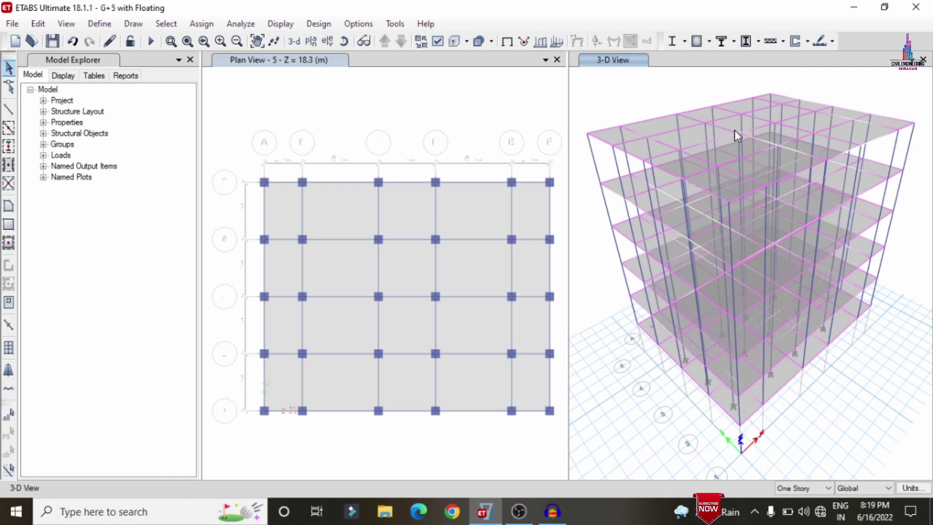
click(155, 46)
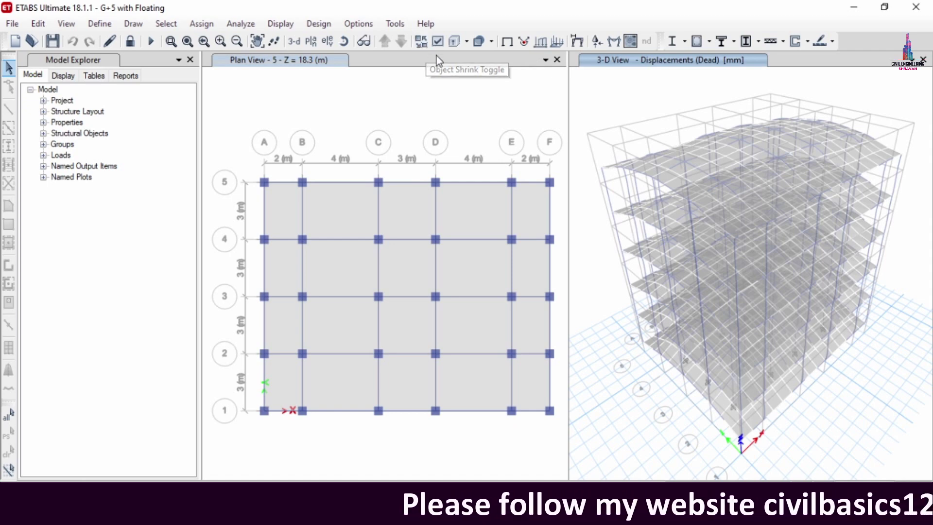
Accept the concrete frame design preferences using design code IS 456:2000.
click(329, 28)
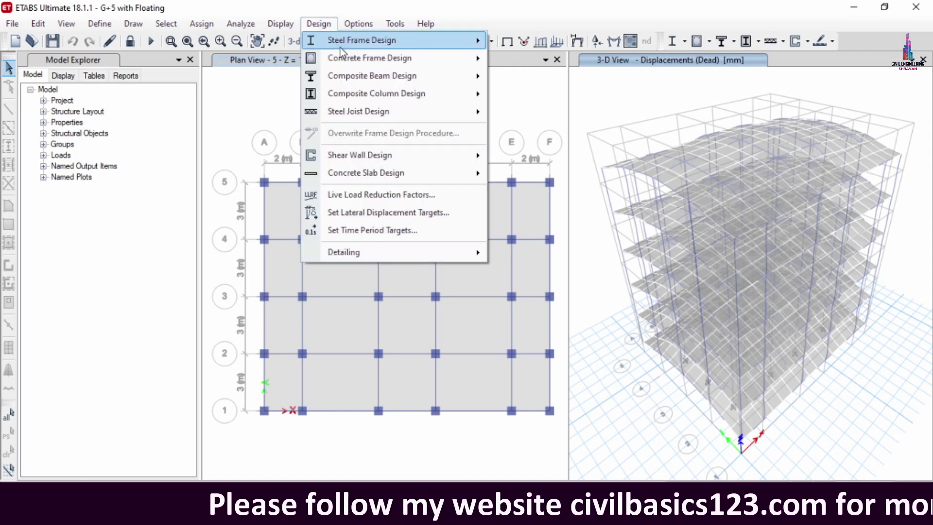
mouse_move(340, 56)
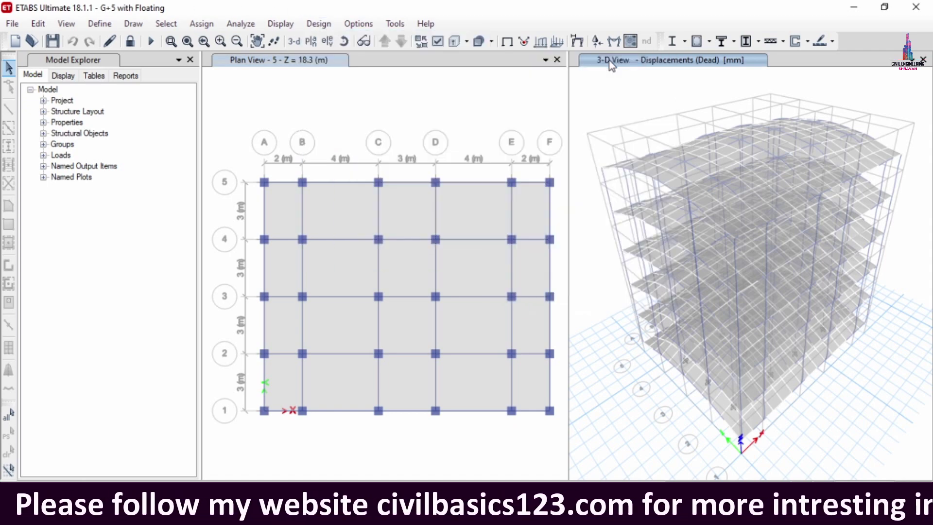
click(608, 60)
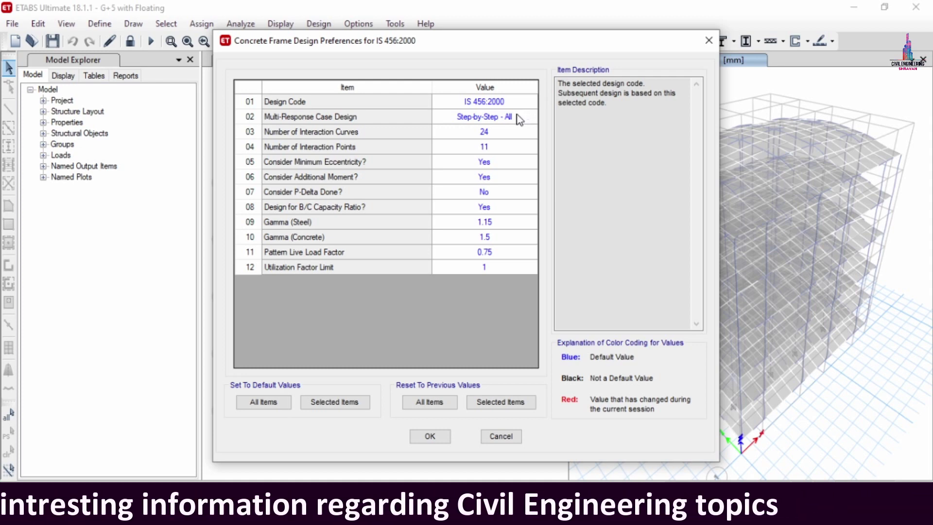
click(429, 436)
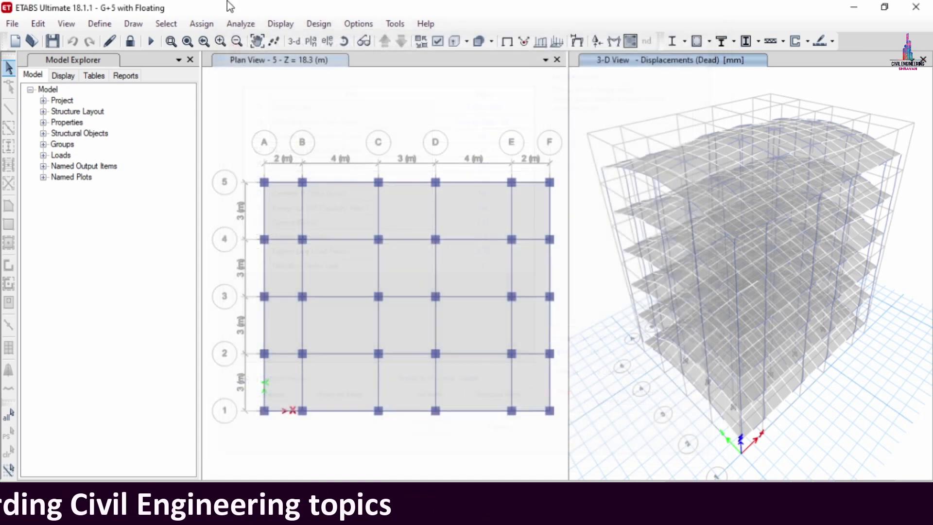
Start the concrete frame design check to label longitudinal rebar areas per IS 456:2000.
click(318, 24)
mouse_move(358, 62)
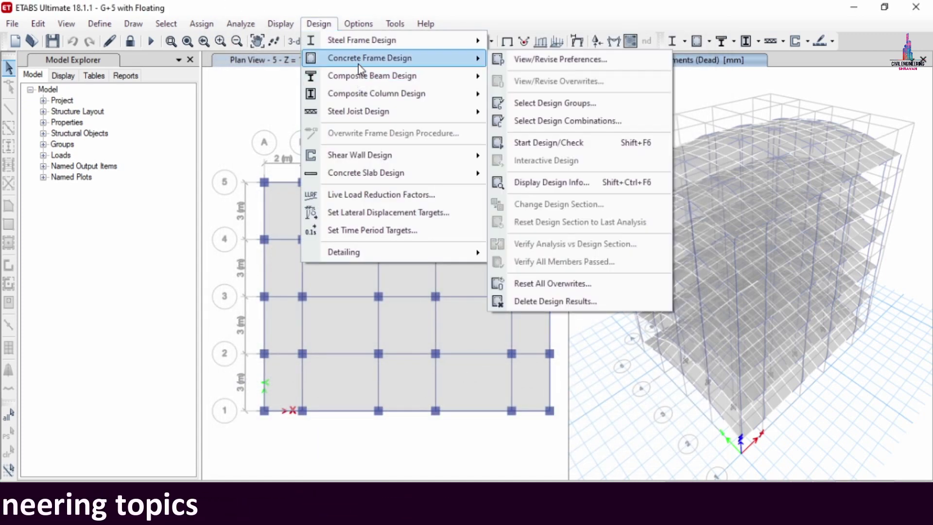
click(561, 146)
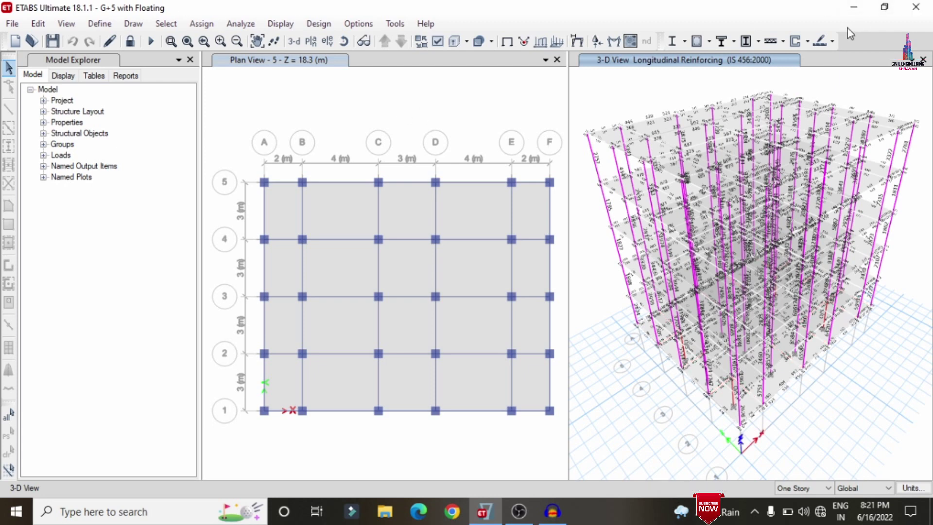
Accept the slab design preferences and select all stories, 5 to Base, for slab design.
click(833, 41)
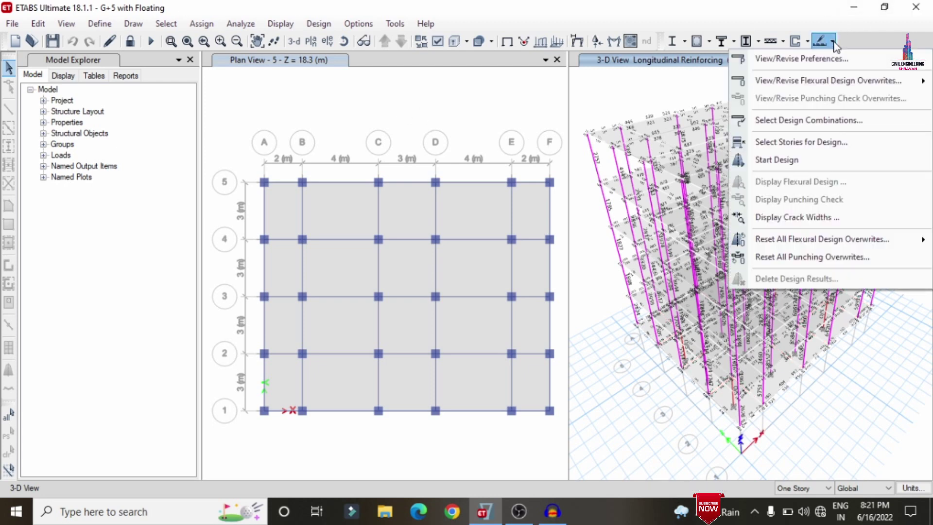
click(802, 57)
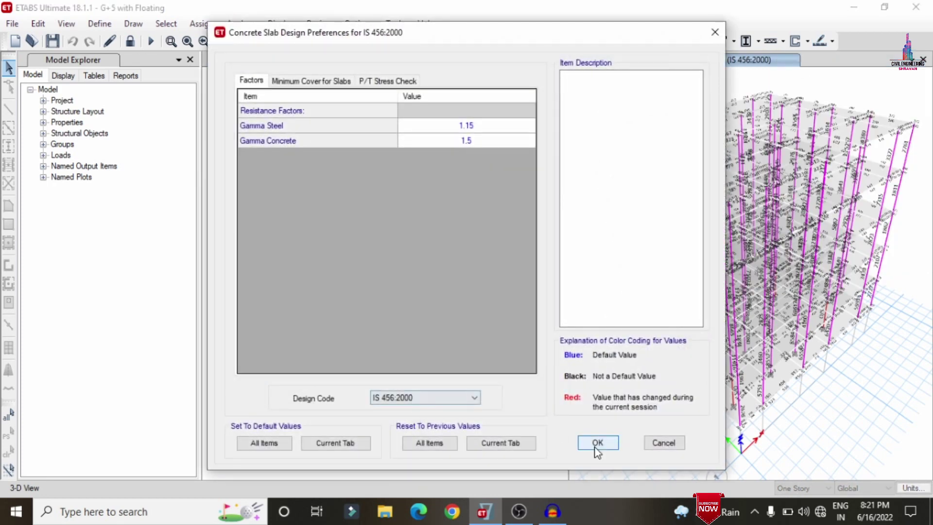
click(597, 443)
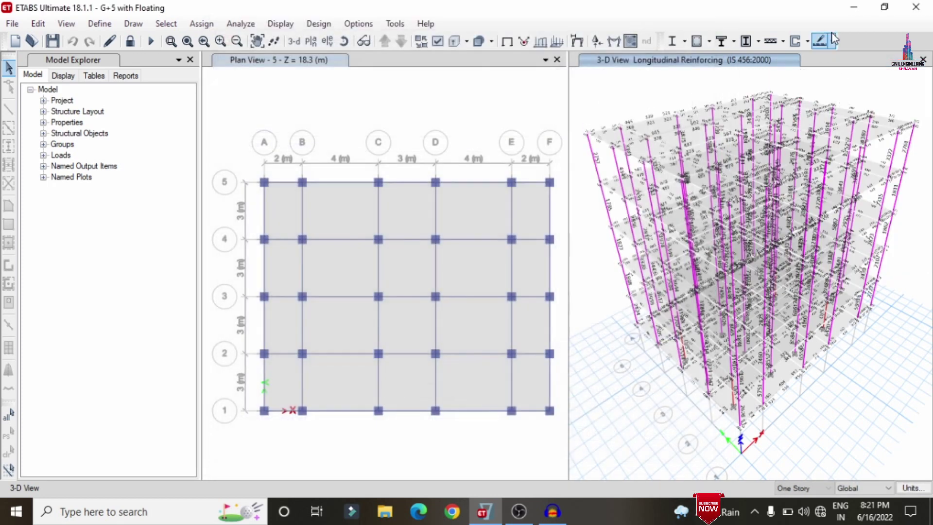
click(833, 41)
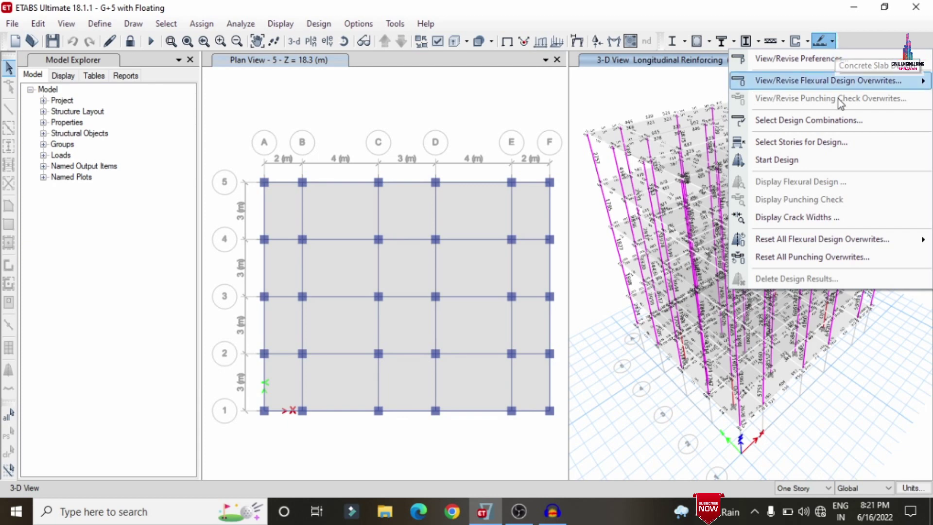
click(834, 149)
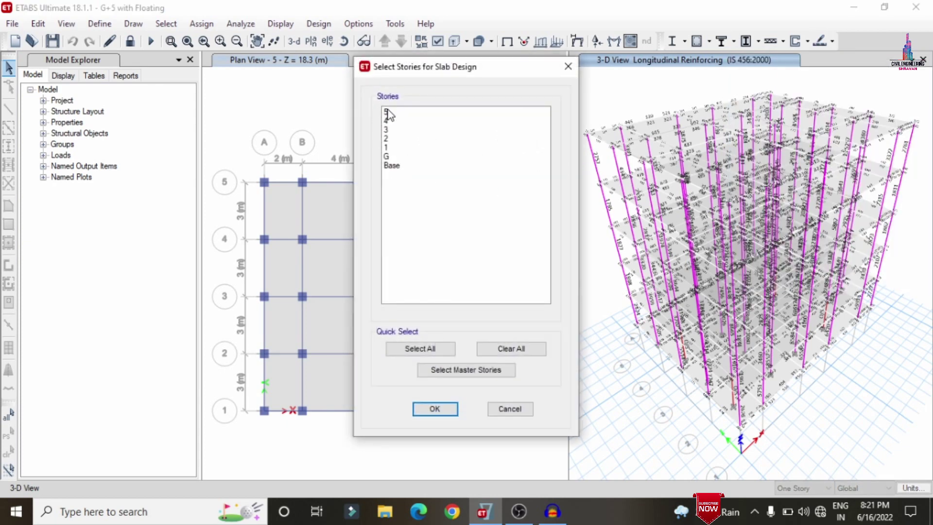
drag(388, 113, 409, 202)
click(443, 413)
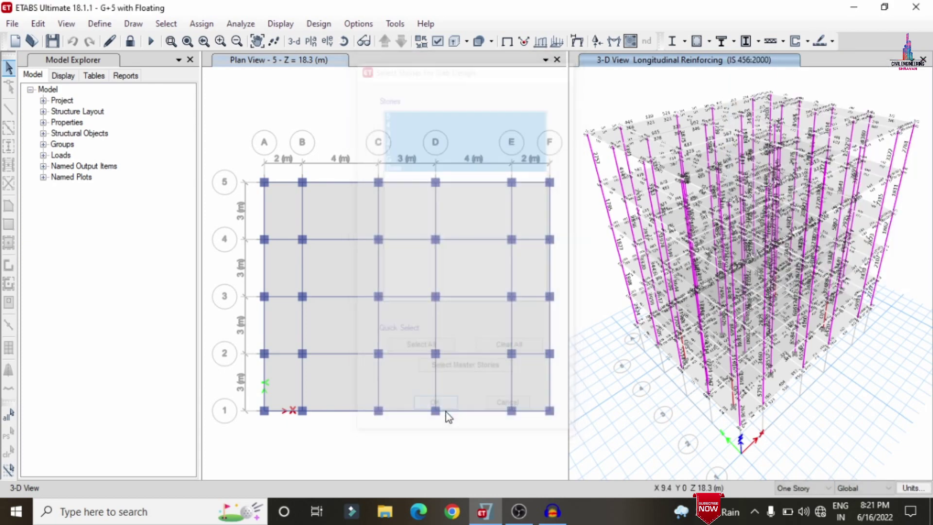
Run the slab design, save the model with Ctrl+S, and close ETABS.
click(832, 41)
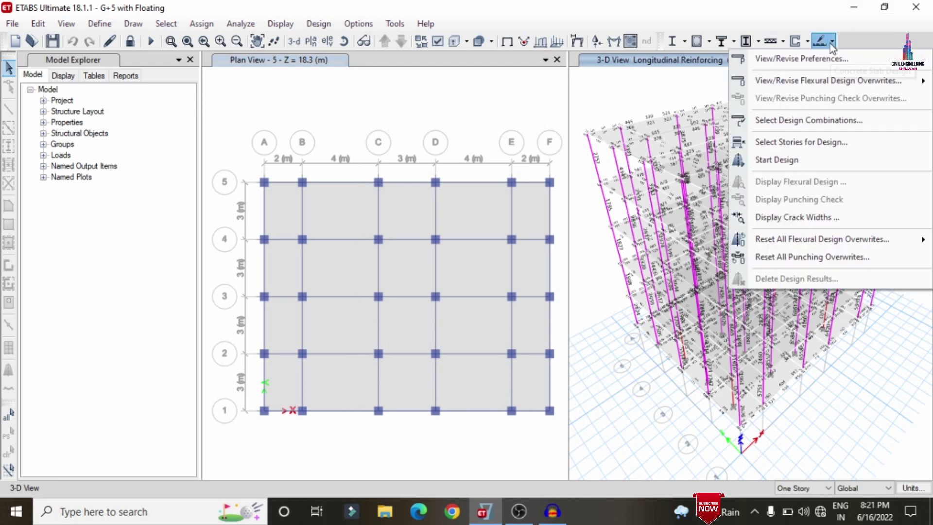
click(778, 167)
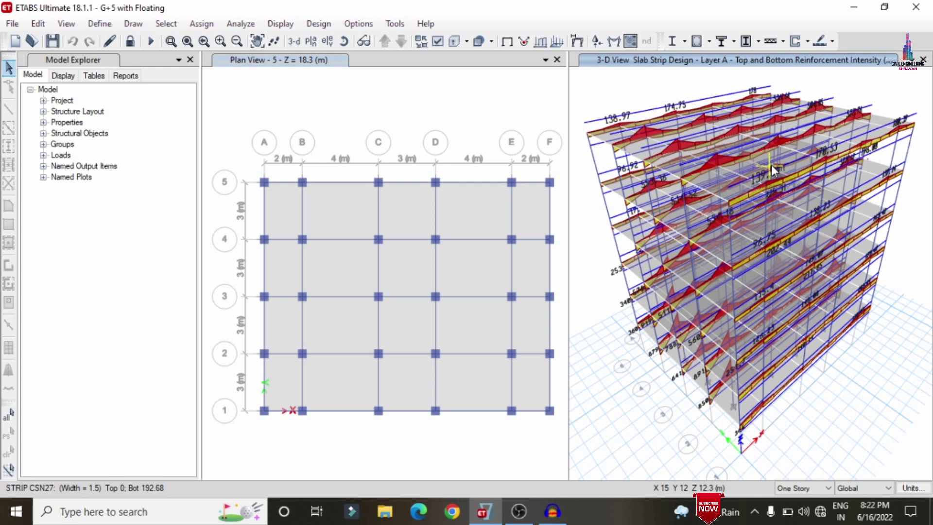
key(ctrl+s)
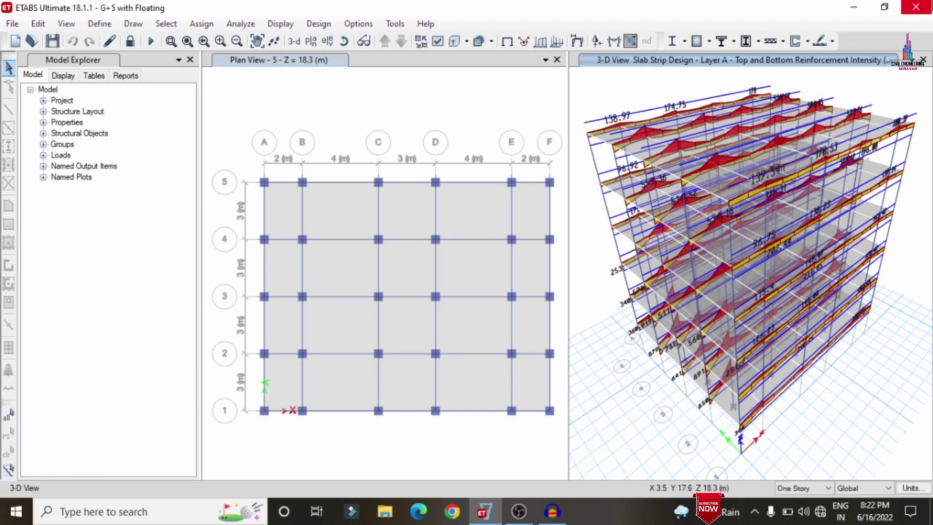
click(916, 7)
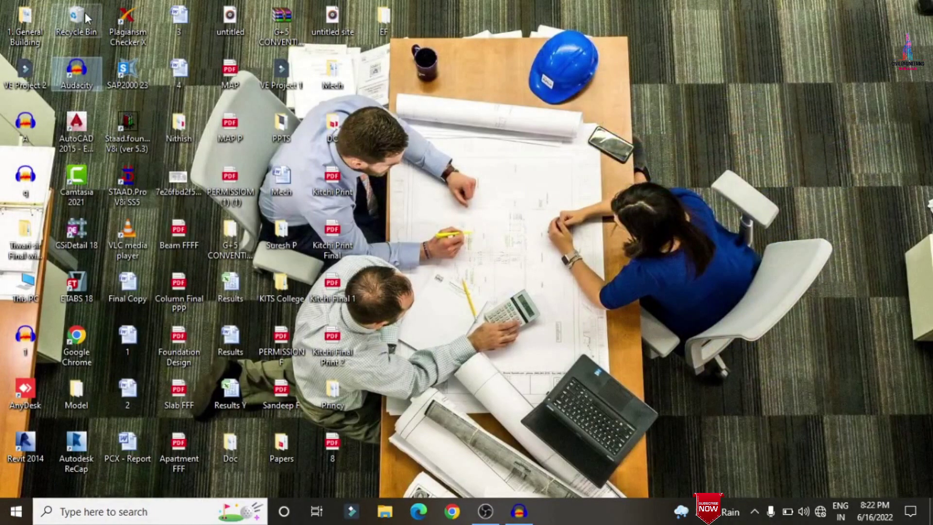
Launch CSiDetail 18 and start new detailing from Desktop\EF\G+5 with Floating.EDB.
double_click(84, 236)
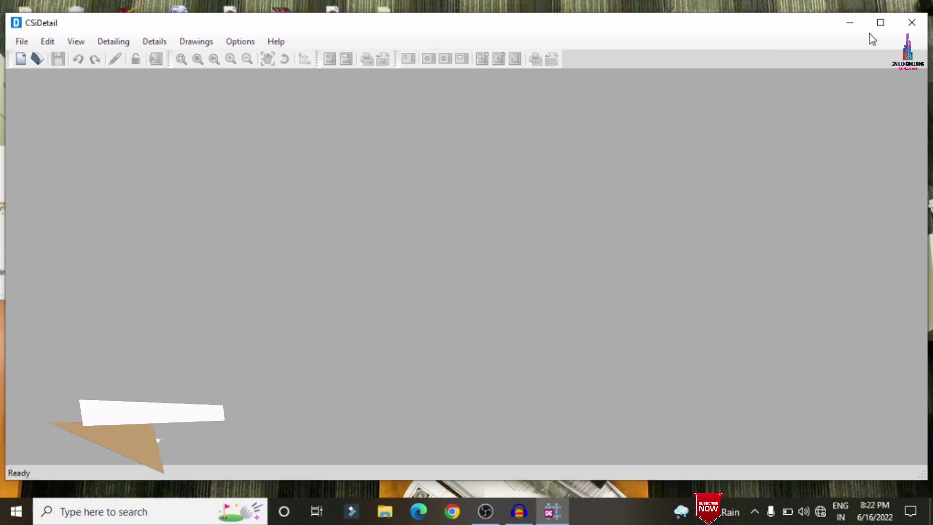
click(21, 23)
click(33, 41)
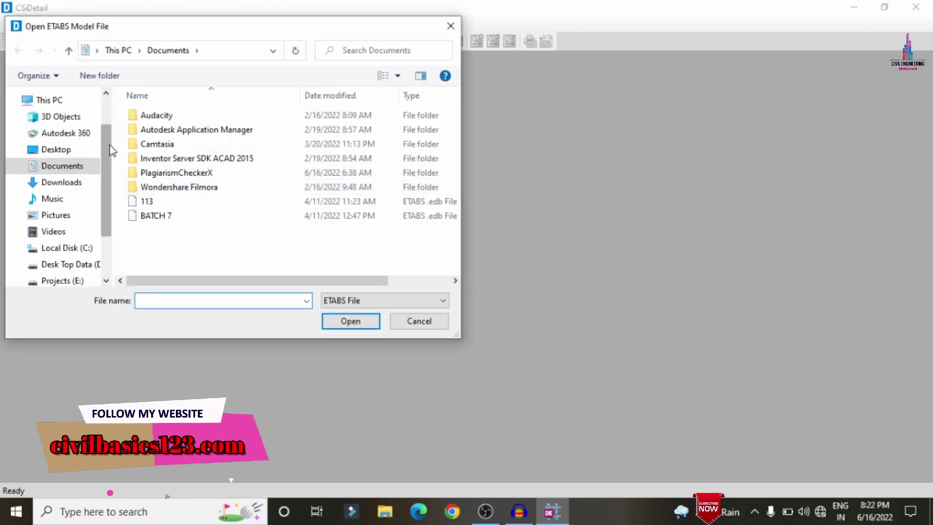
click(77, 152)
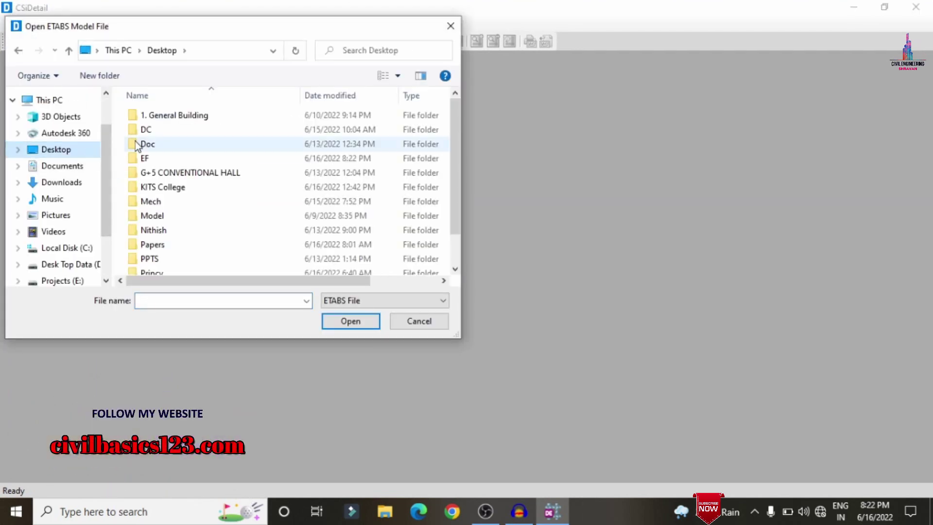
double_click(157, 157)
double_click(173, 119)
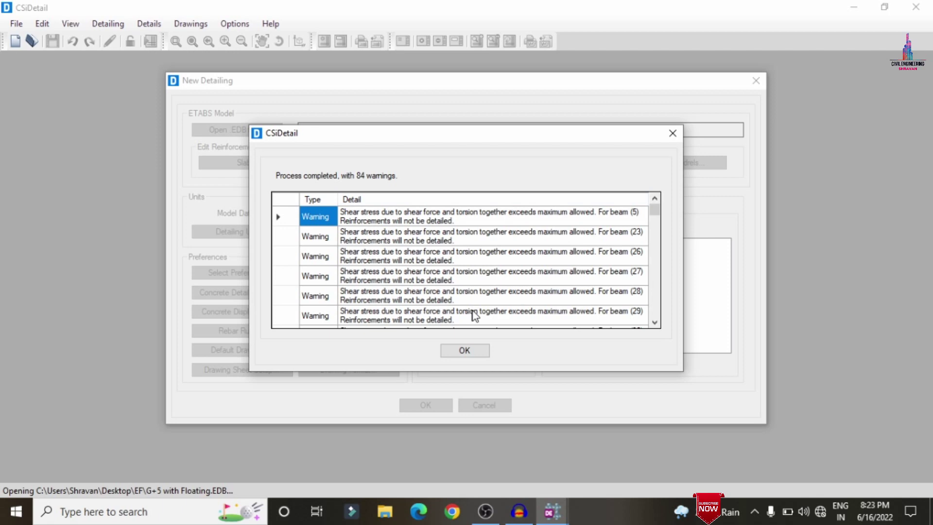
Dismiss the 84 warnings and set detailing units: SI (25) rebar set, Ton weight, Kilonewton force.
click(480, 348)
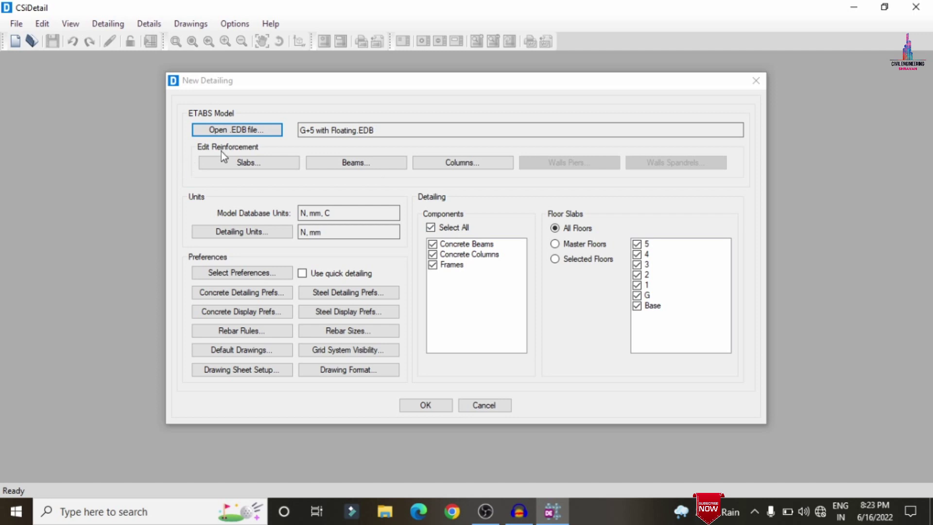
click(256, 232)
click(256, 231)
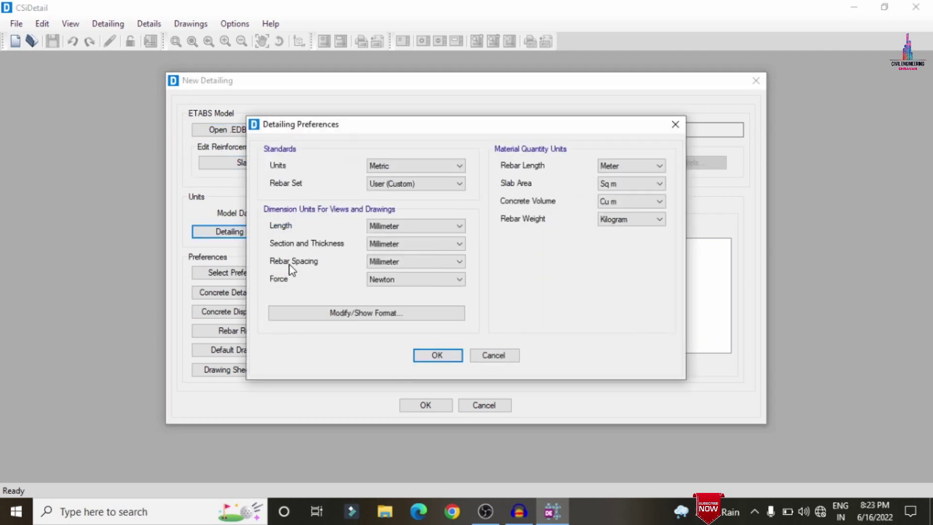
click(376, 183)
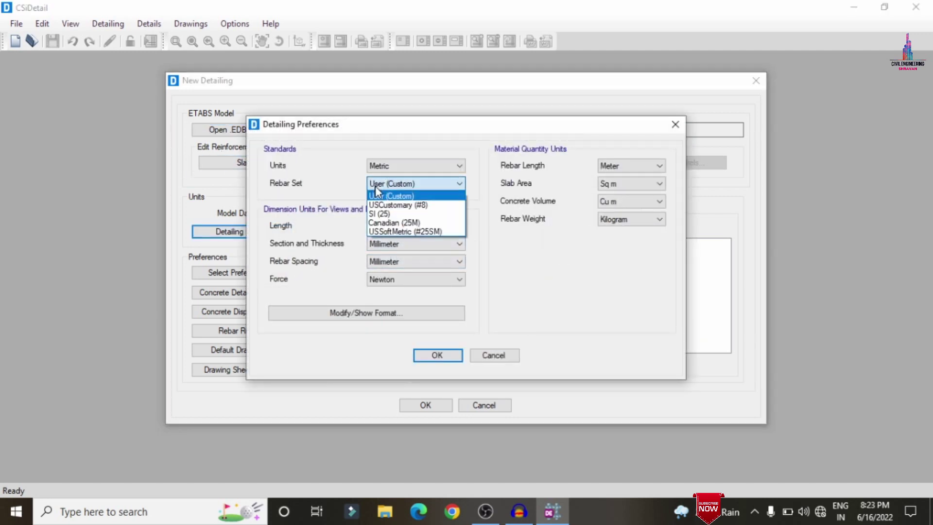
click(384, 205)
click(633, 229)
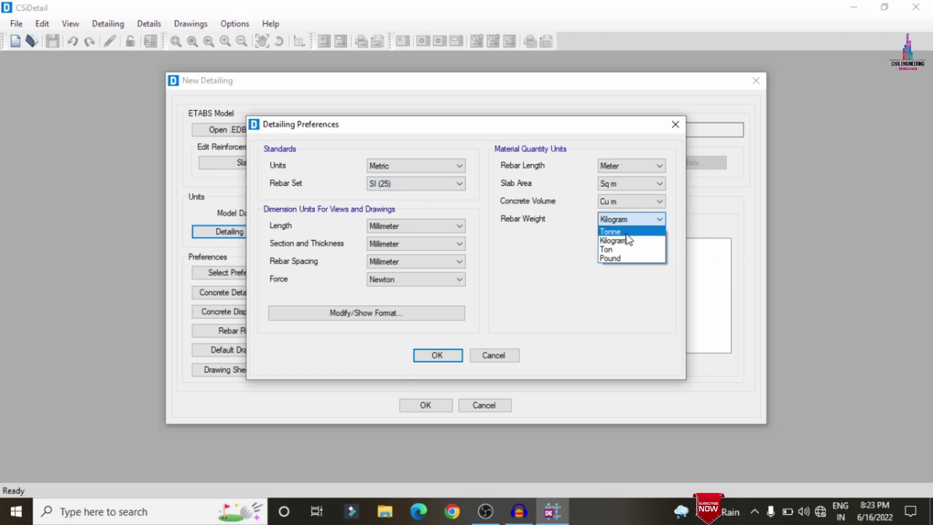
click(627, 251)
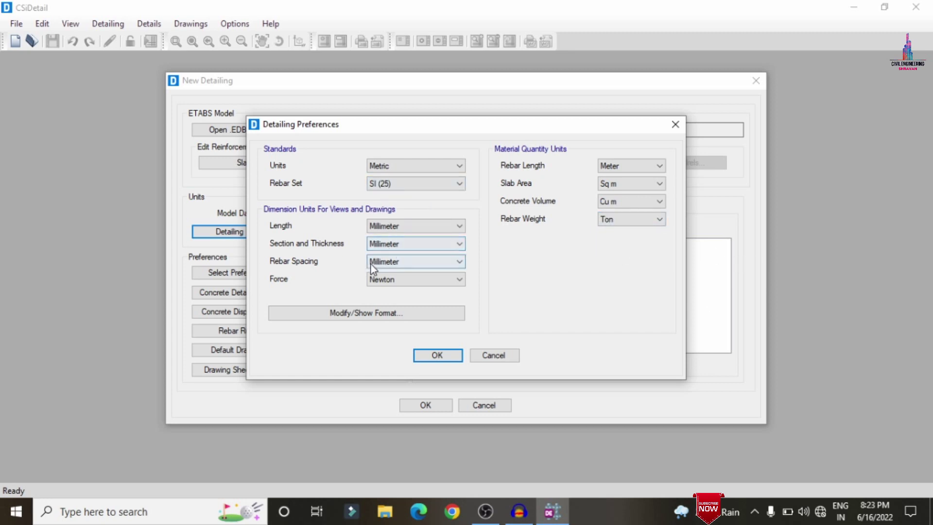
click(374, 278)
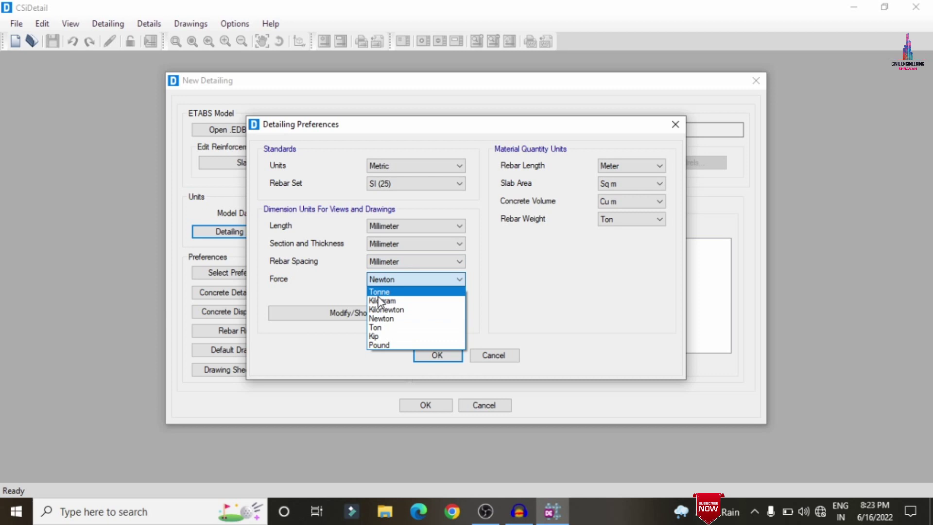
click(382, 309)
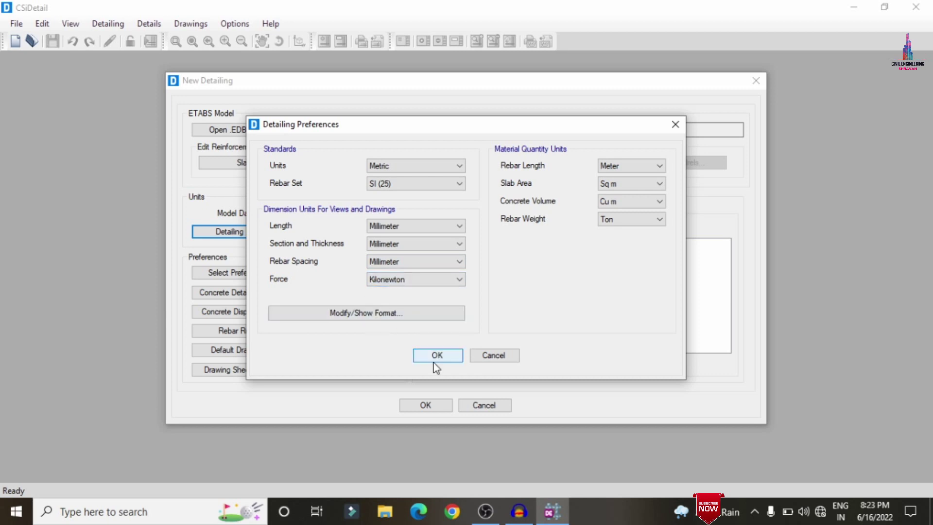
click(437, 359)
click(230, 275)
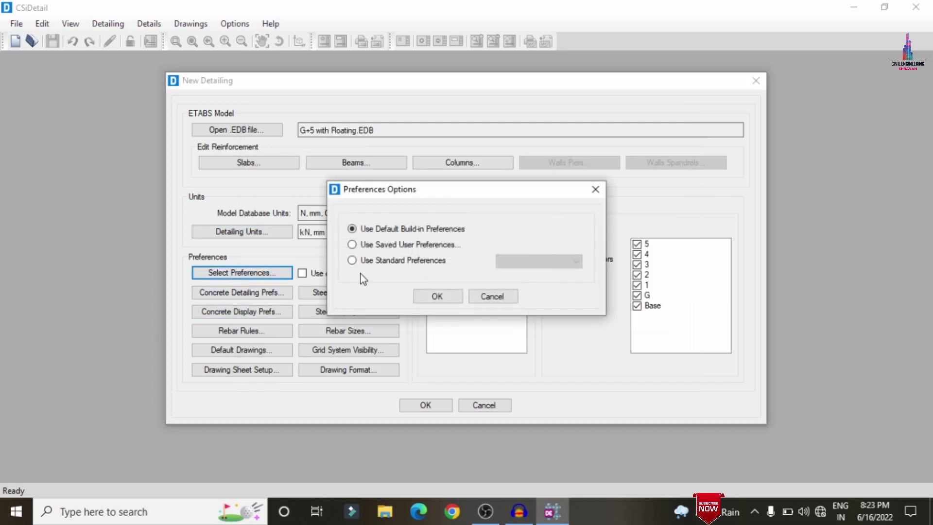
Apply the IS 456:2000 standard preferences.
click(377, 262)
click(530, 284)
click(438, 298)
Set the slab minimum bar spacing rule to 120 mm.
click(204, 336)
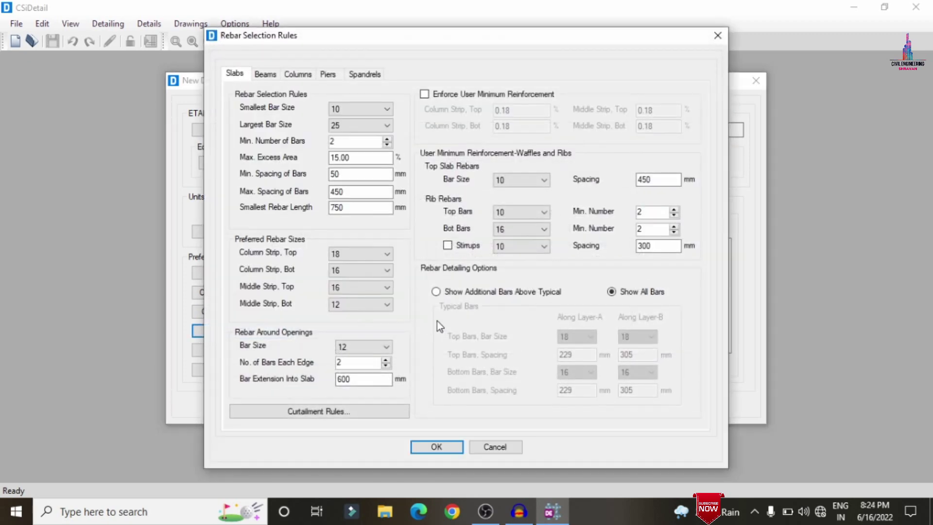
double_click(350, 175)
text(120)
Set beam stirrup spacing to 120 mm minimum and 450 mm maximum in Zones A, B and C.
click(263, 74)
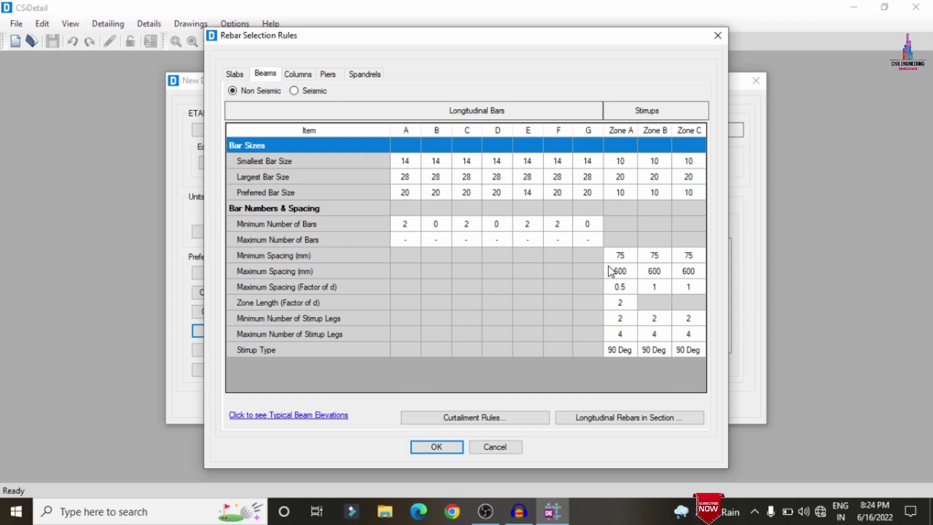
click(620, 256)
click(620, 255)
text(120)
click(654, 255)
text(120)
click(688, 255)
text(120)
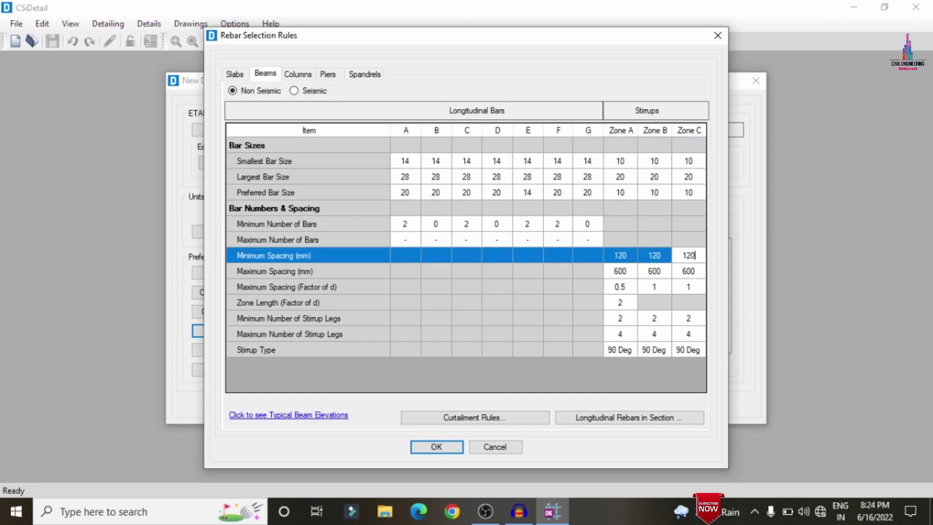
key(Return)
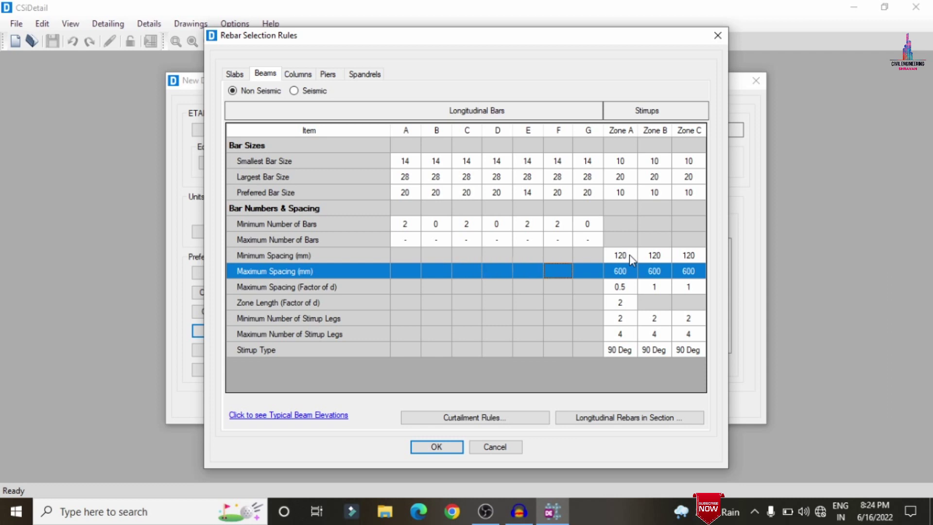
text(450)
key(Tab)
text(450)
key(Tab)
text(450)
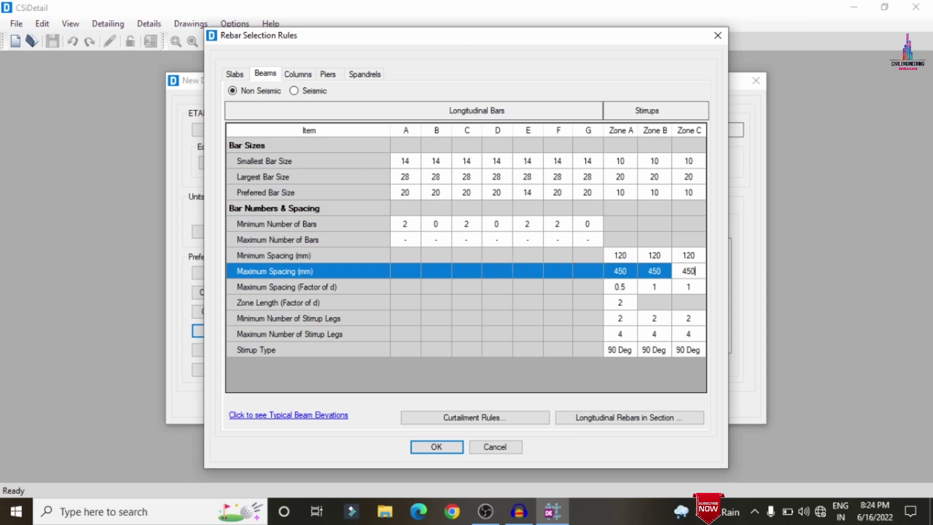
Set column tie minimum spacing to 120 mm, enter 4 for tie maximum, and run detailing.
click(311, 72)
click(619, 276)
click(625, 275)
text(120)
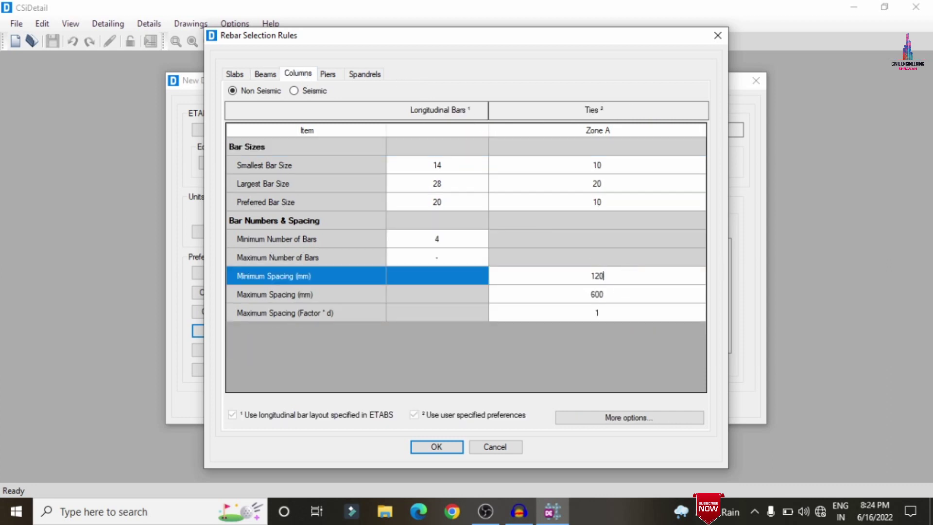
click(676, 301)
click(672, 302)
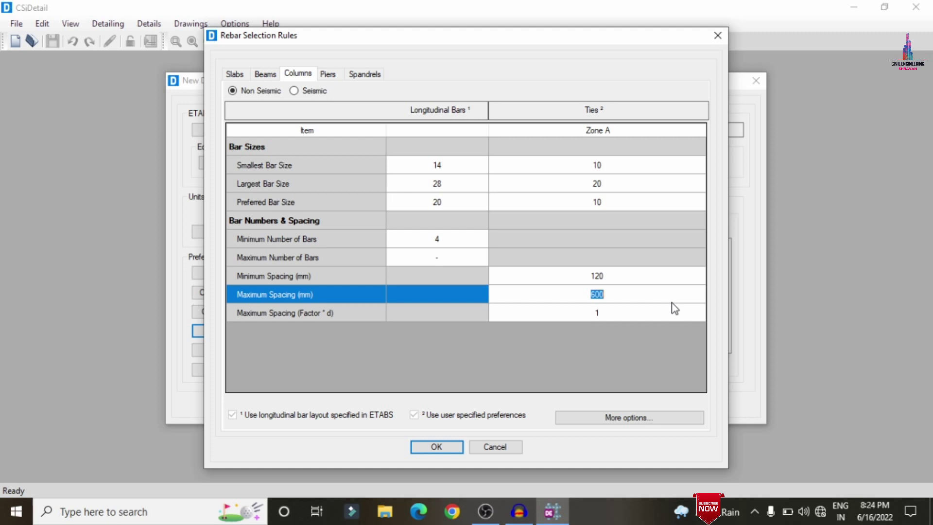
text(450)
click(437, 447)
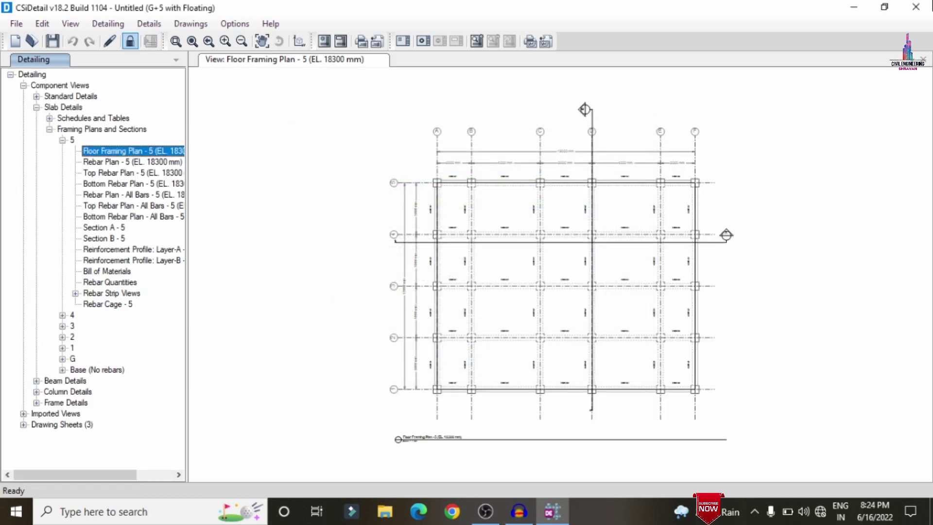
Browse level 5's rebar plan, top, bottom and all-bars plans, then its 3D rebar cage.
click(130, 165)
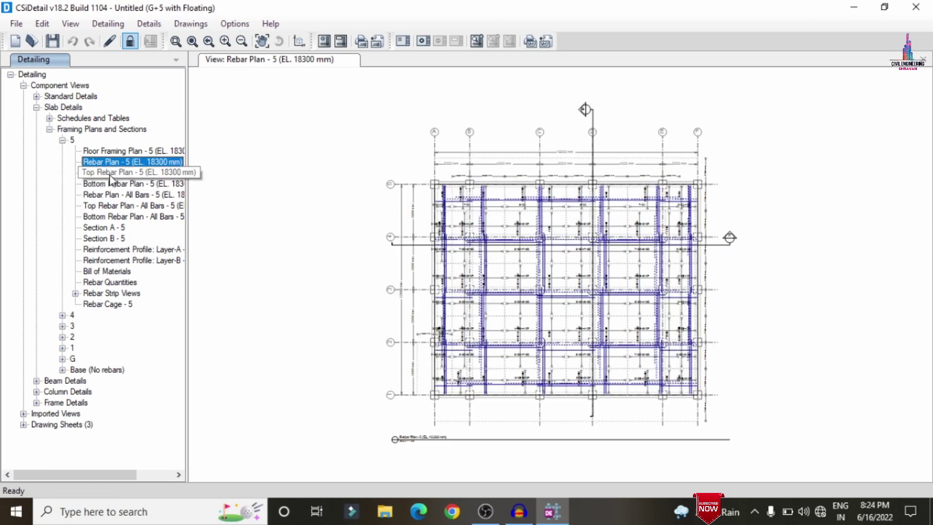
scroll(474, 194, up, 2)
scroll(452, 204, up, 3)
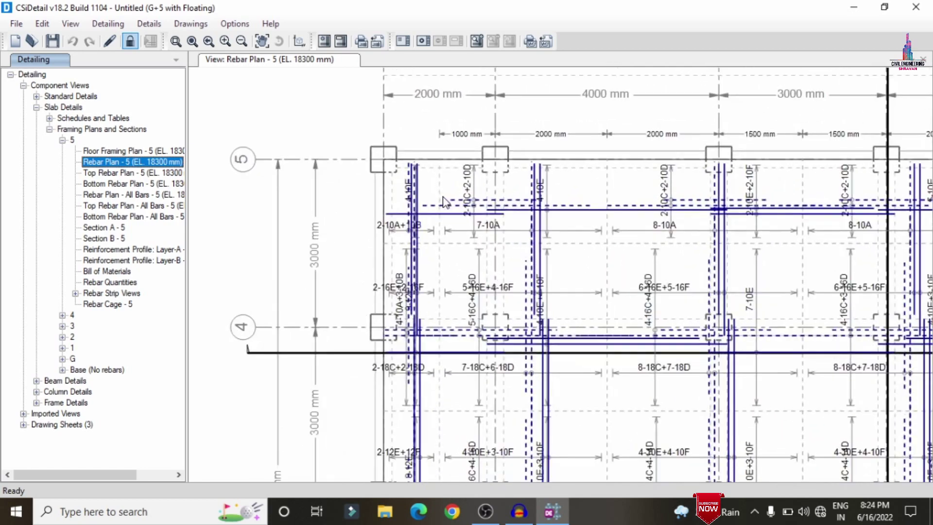
click(142, 172)
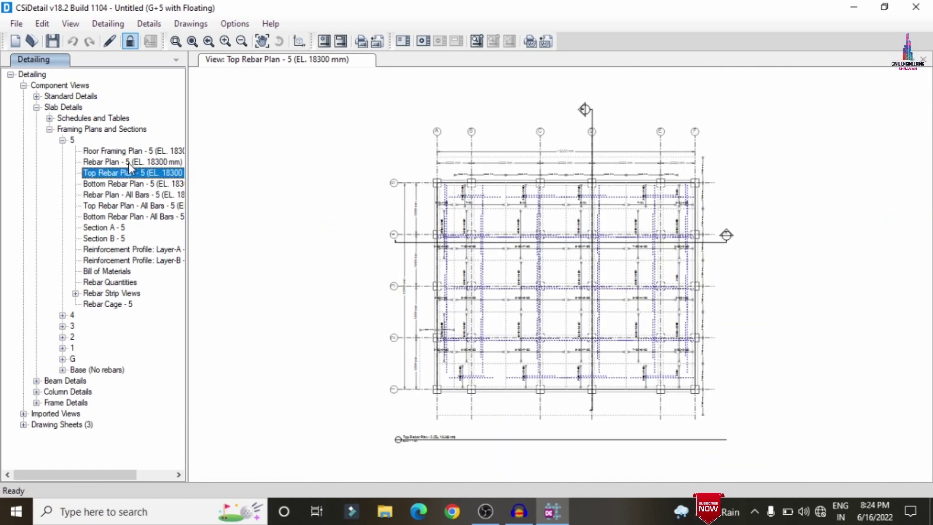
click(110, 185)
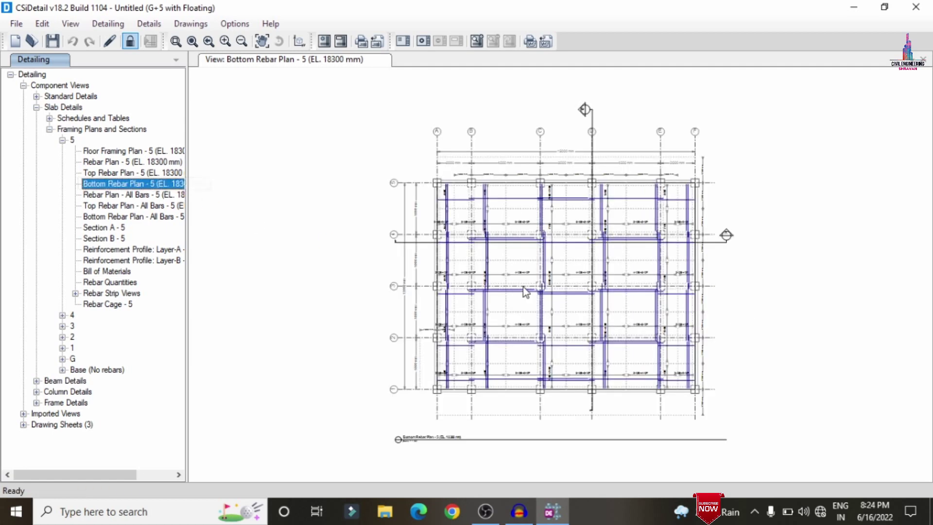
click(131, 194)
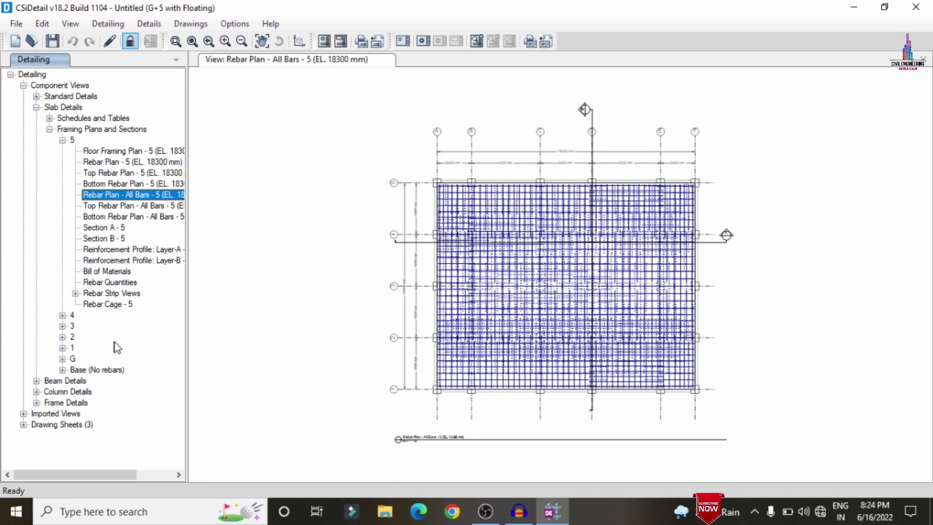
click(123, 305)
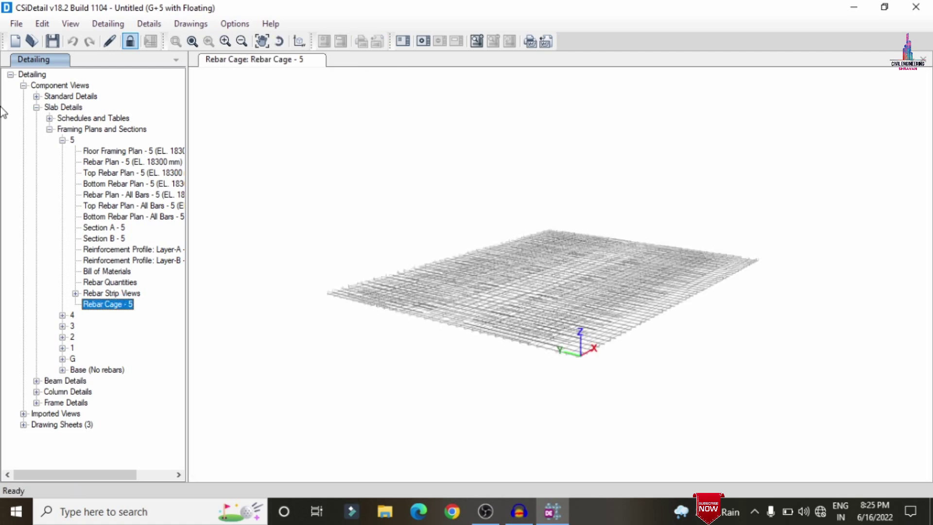
Rotate and zoom the level 5 3D rebar cage.
drag(702, 317, 395, 360)
scroll(539, 297, up, 10)
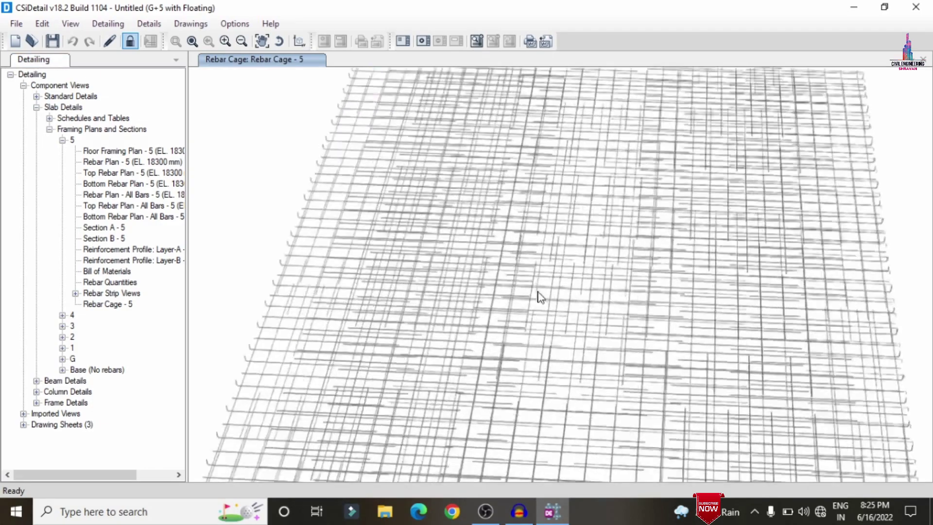
scroll(539, 287, up, 2)
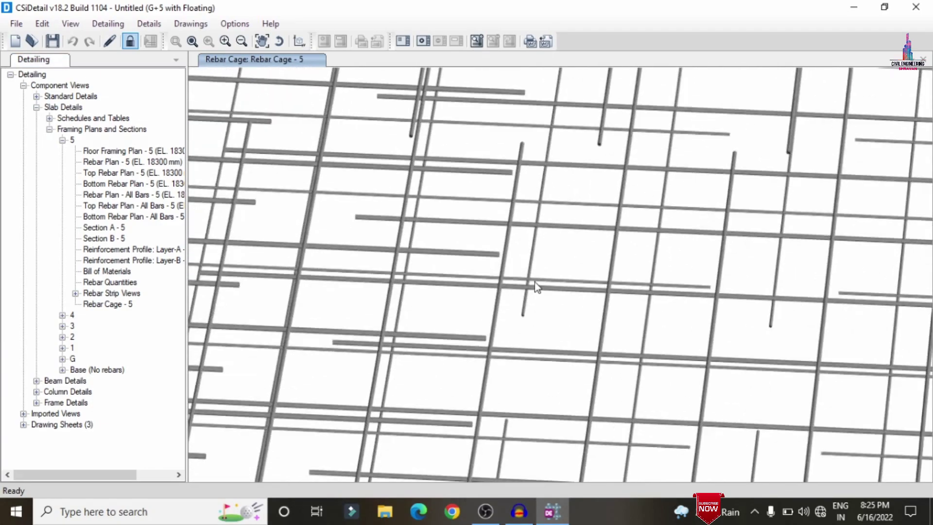
scroll(535, 282, down, 6)
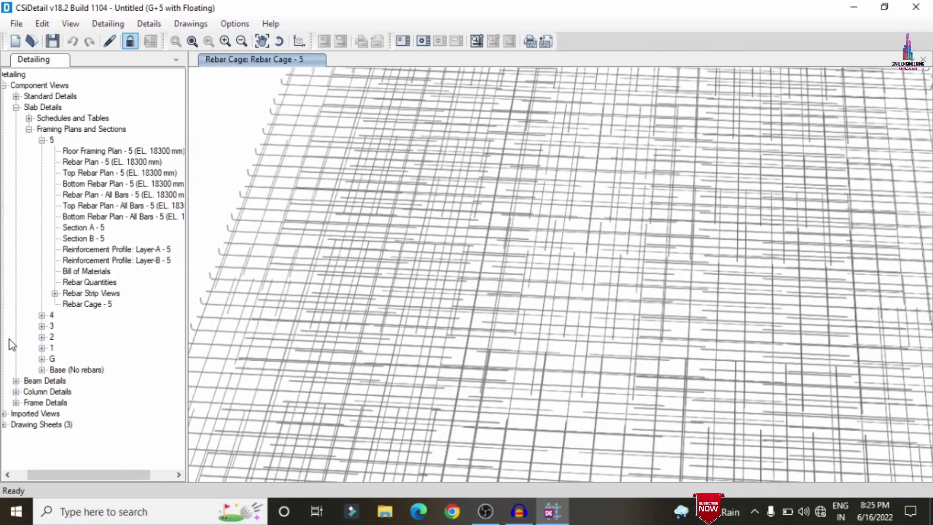
Open the Section A drawing of storey 2 concrete beam 3CB1.
click(37, 381)
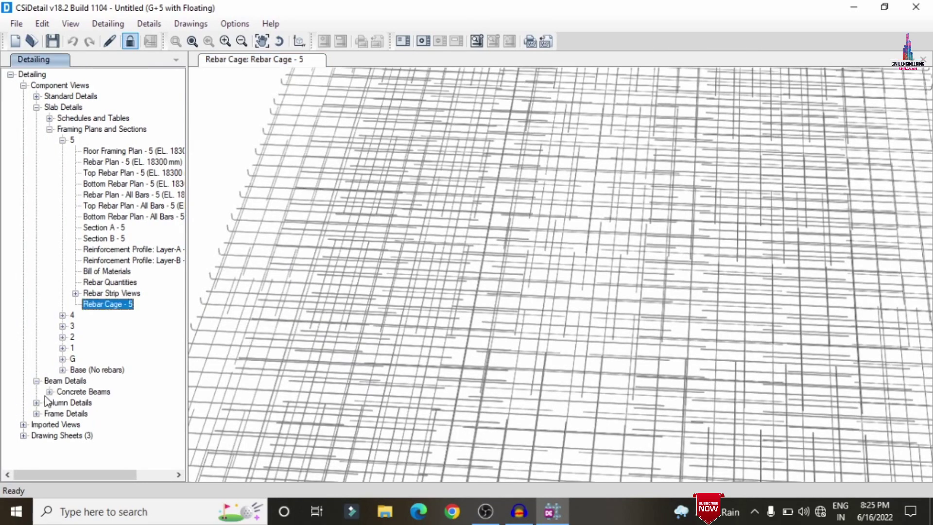
click(49, 391)
click(62, 424)
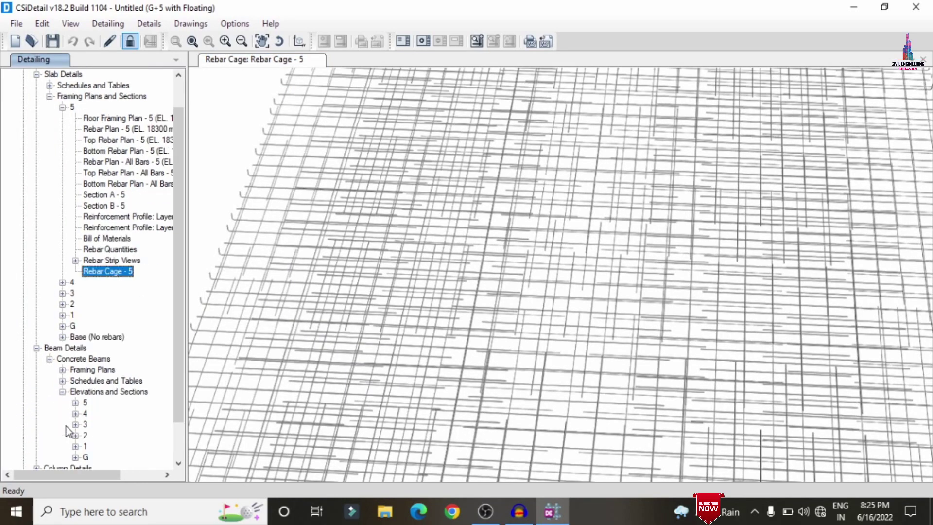
click(76, 403)
scroll(78, 409, down, 3)
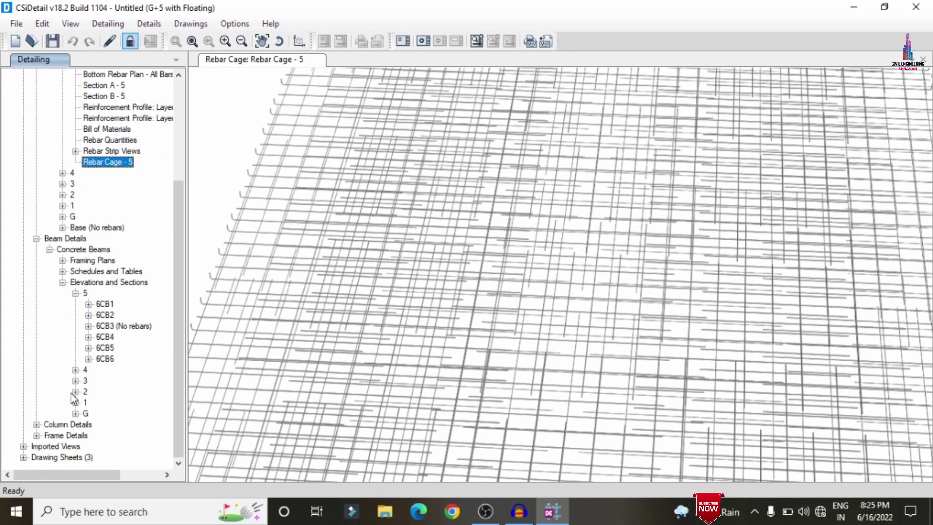
click(76, 392)
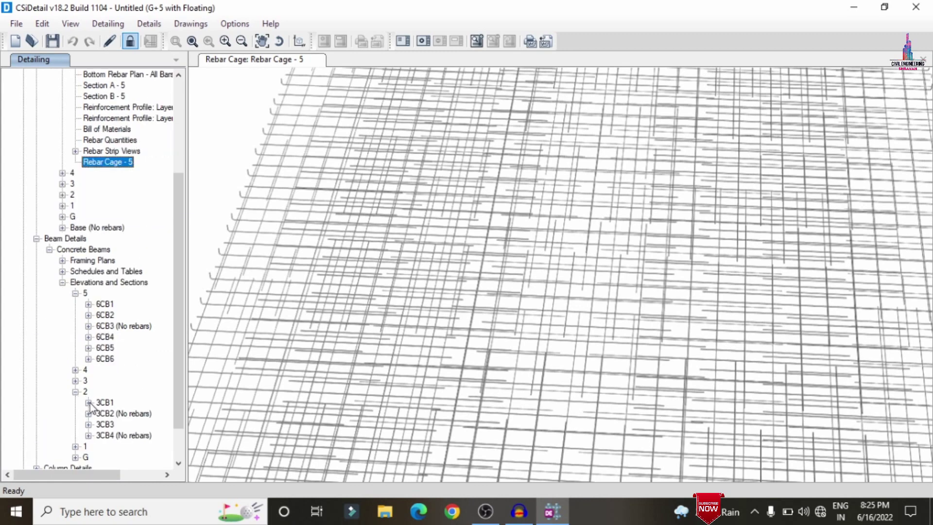
click(89, 403)
scroll(115, 384, down, 3)
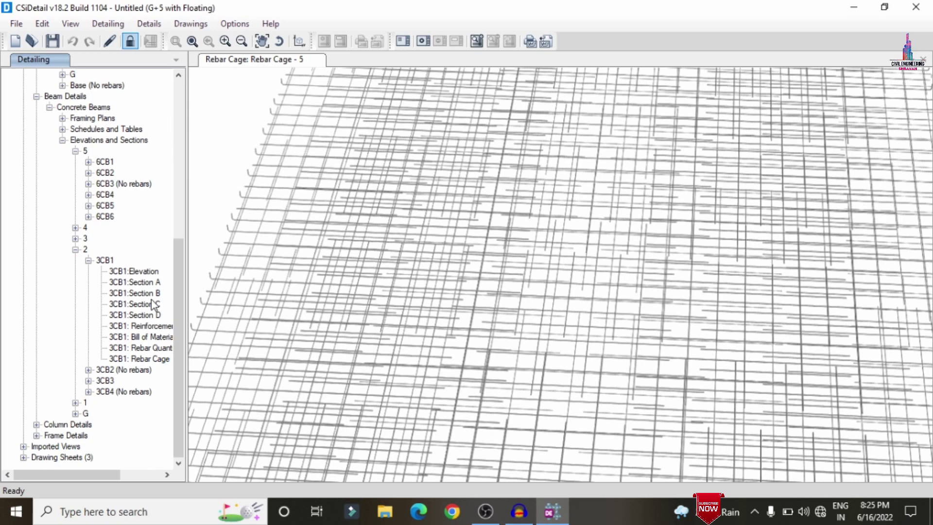
click(146, 283)
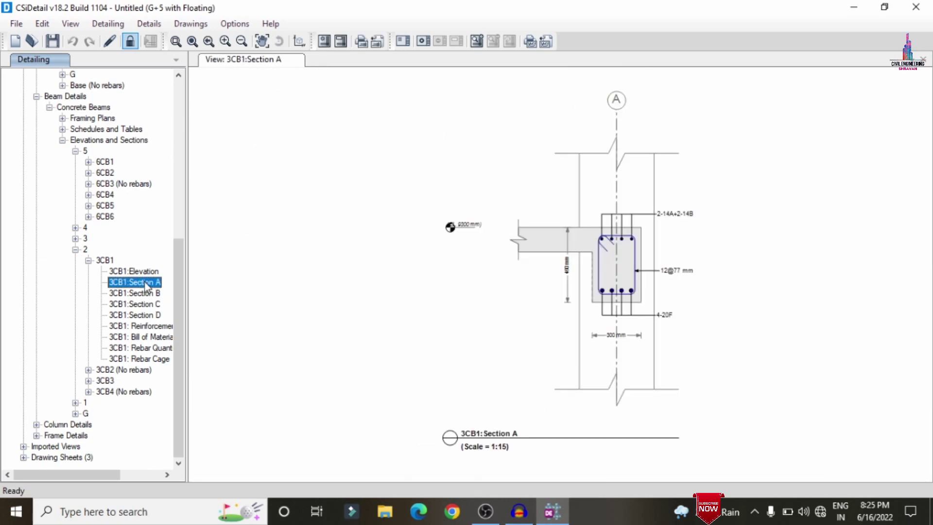
View beam 3CB1's Sections B and C, reinforcement profile, bill of materials and rebar cage.
scroll(634, 298, up, 2)
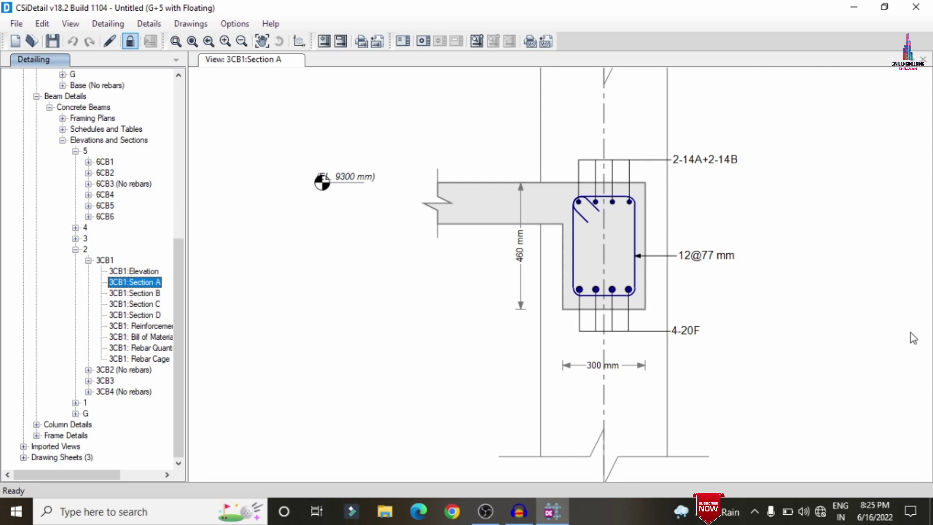
click(151, 294)
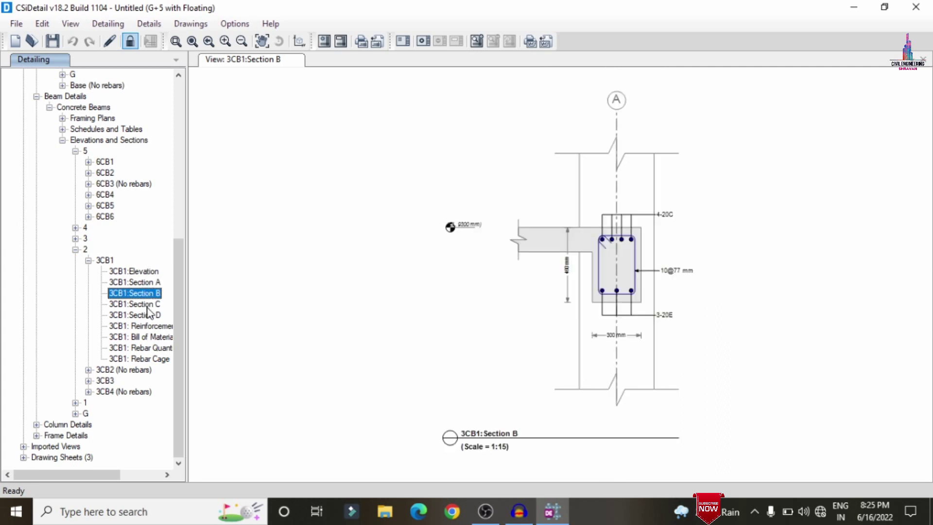
click(148, 306)
click(152, 325)
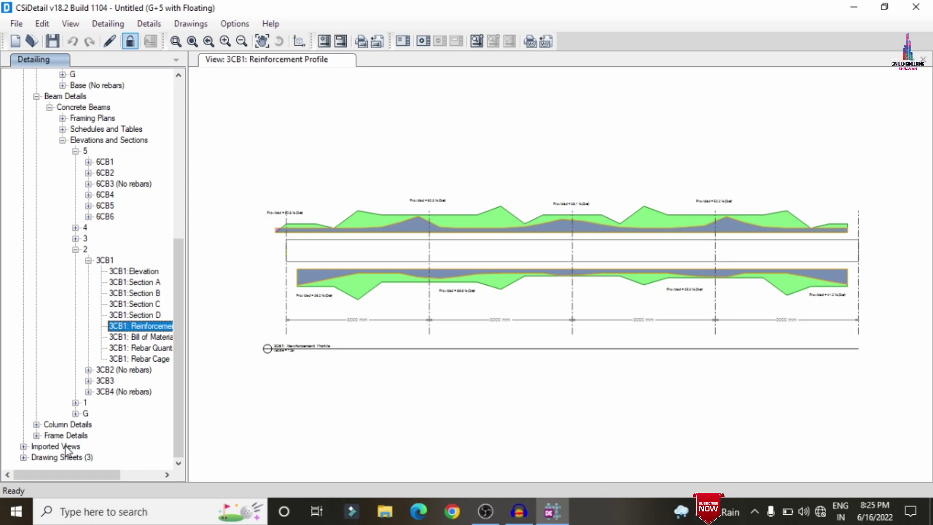
drag(58, 478, 113, 478)
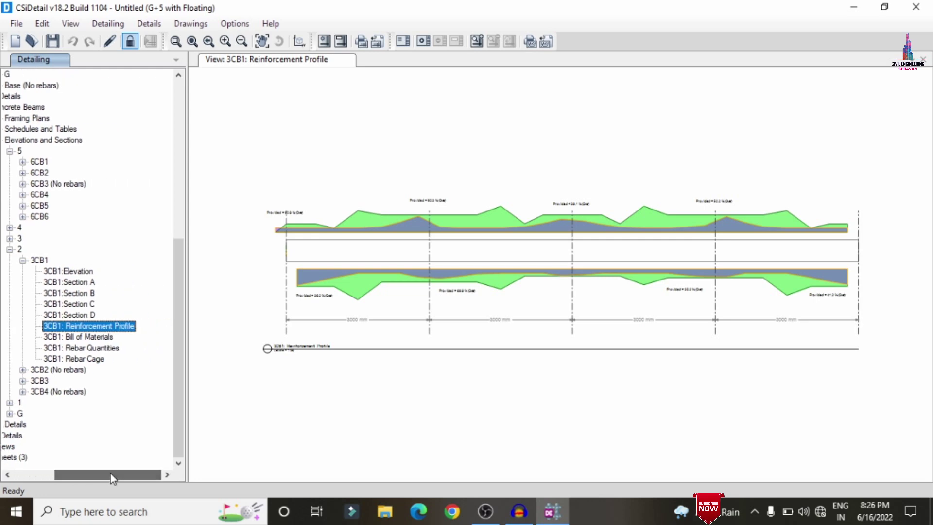
click(100, 337)
click(93, 359)
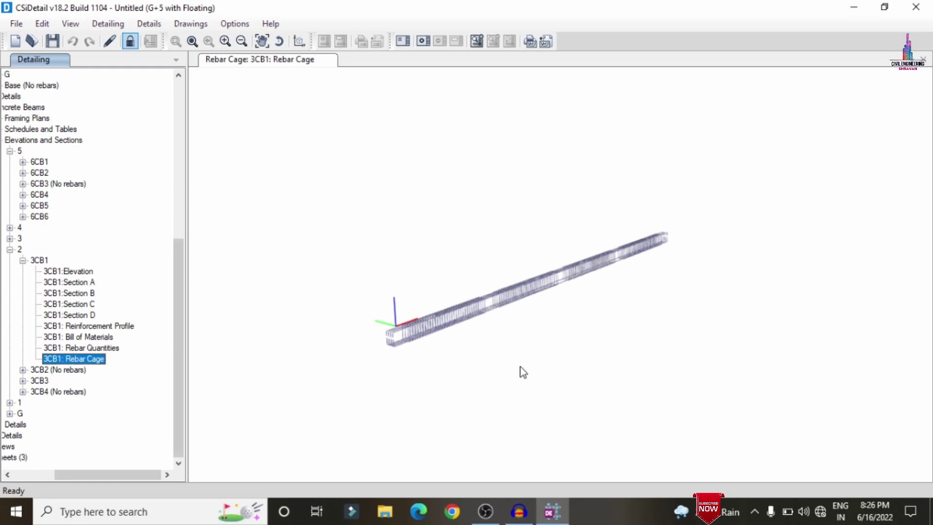
Zoom, pan and rotate beam 3CB1's 3D rebar cage.
scroll(463, 341, up, 10)
drag(298, 311, 330, 334)
drag(410, 296, 277, 270)
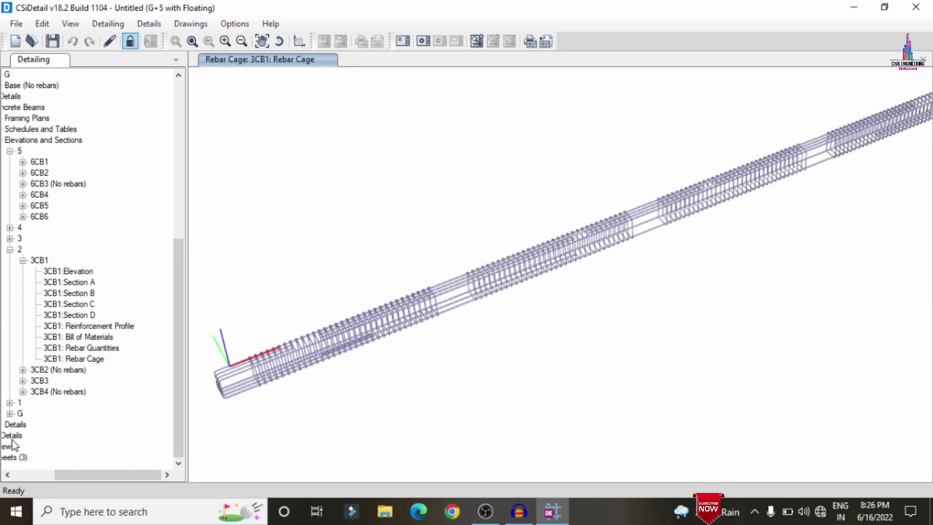
drag(108, 474, 12, 451)
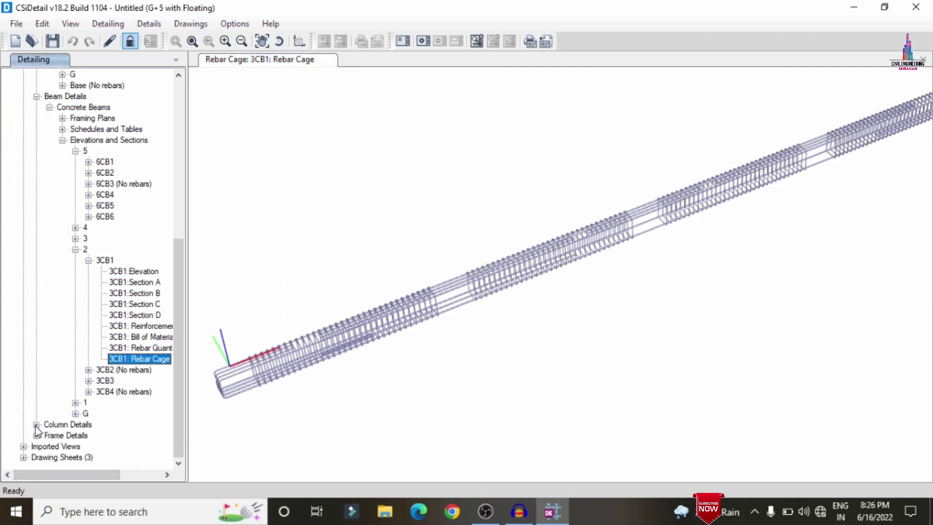
Open the Elevation-1 view of concrete column CC11.
click(49, 436)
scroll(62, 435, down, 1)
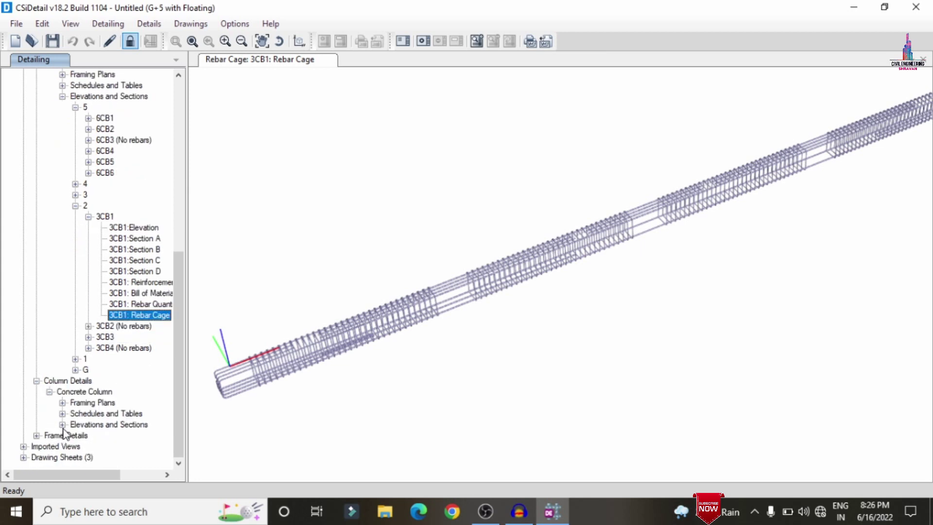
click(62, 426)
click(75, 413)
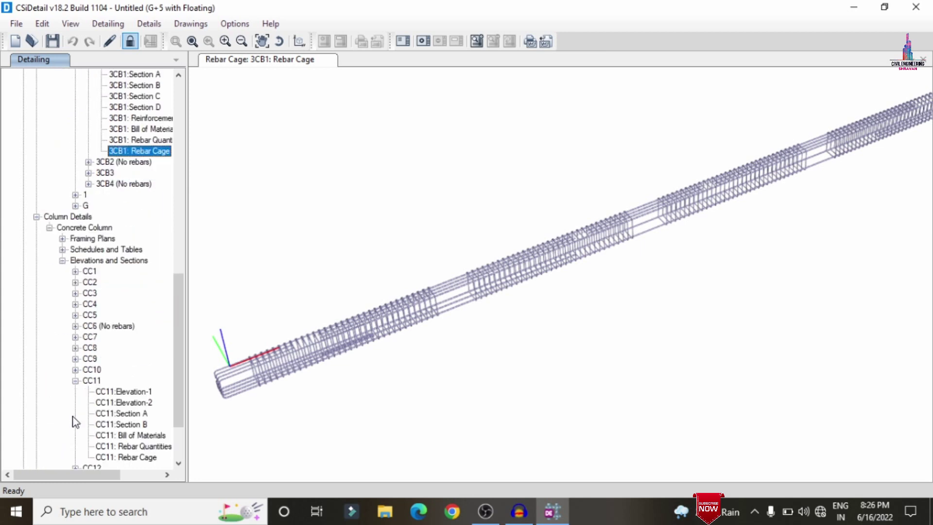
click(140, 392)
View CC11's Elevation-2, Sections A and B, bill of materials, rebar quantities and rebar cage.
click(138, 403)
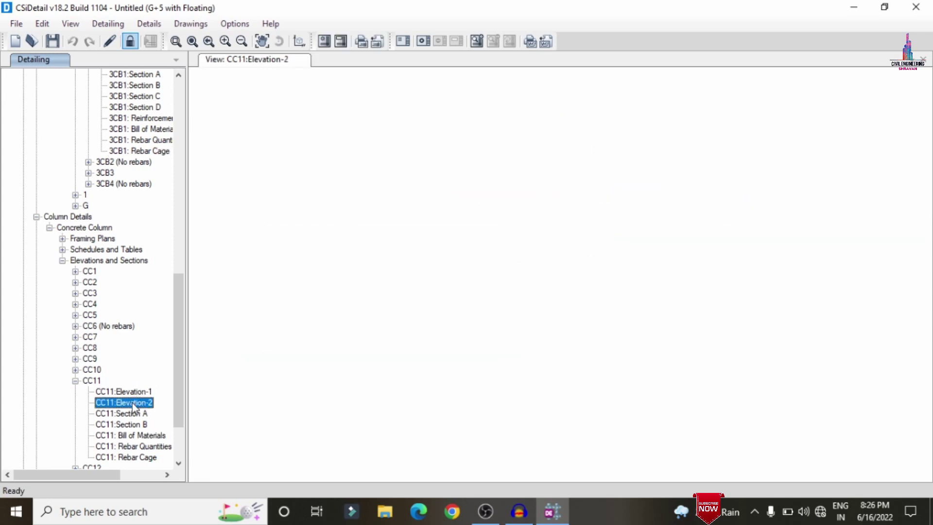
click(132, 414)
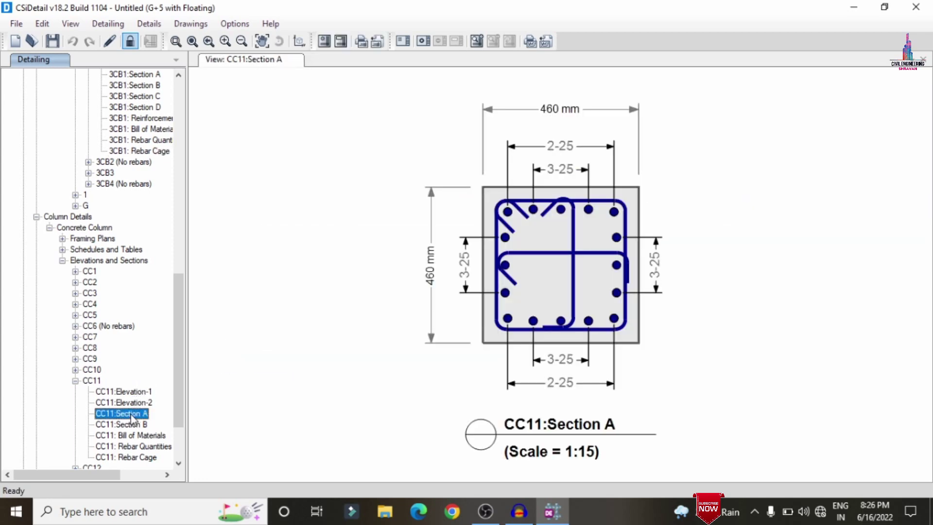
click(133, 425)
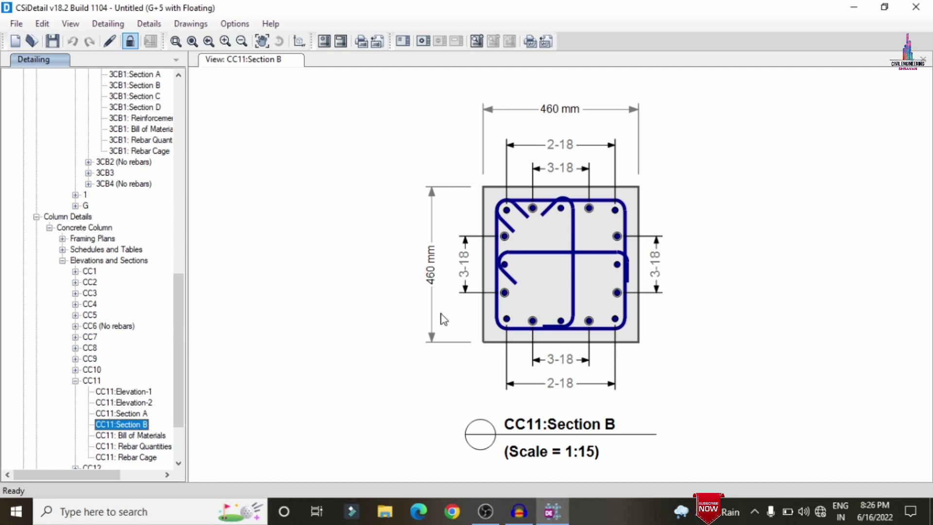
click(131, 437)
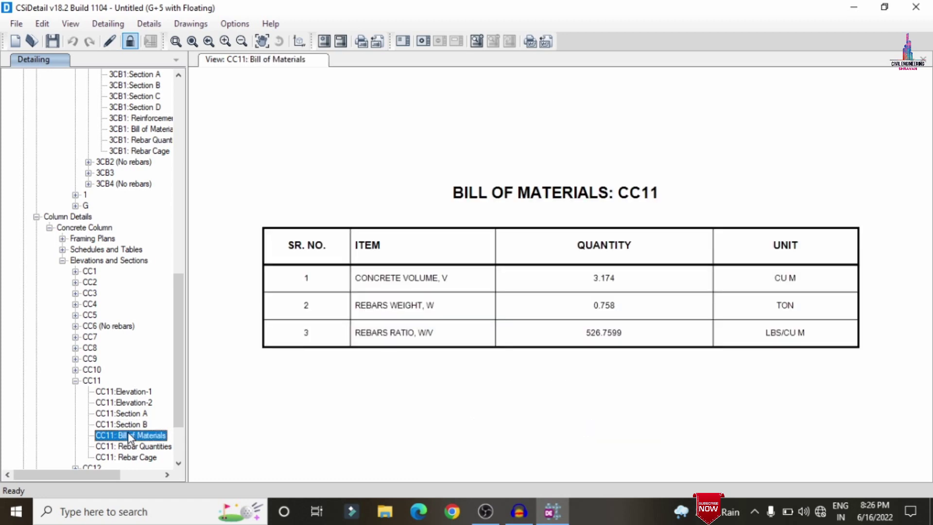
click(132, 445)
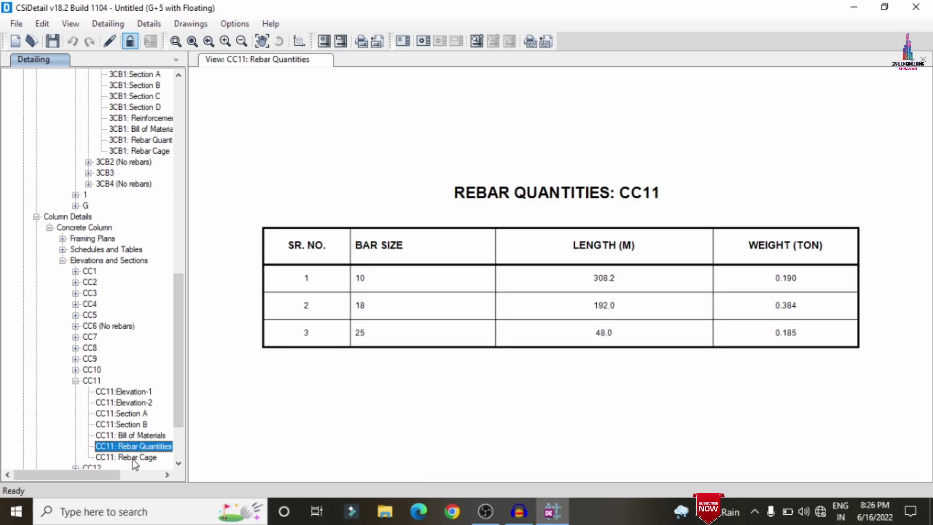
click(131, 457)
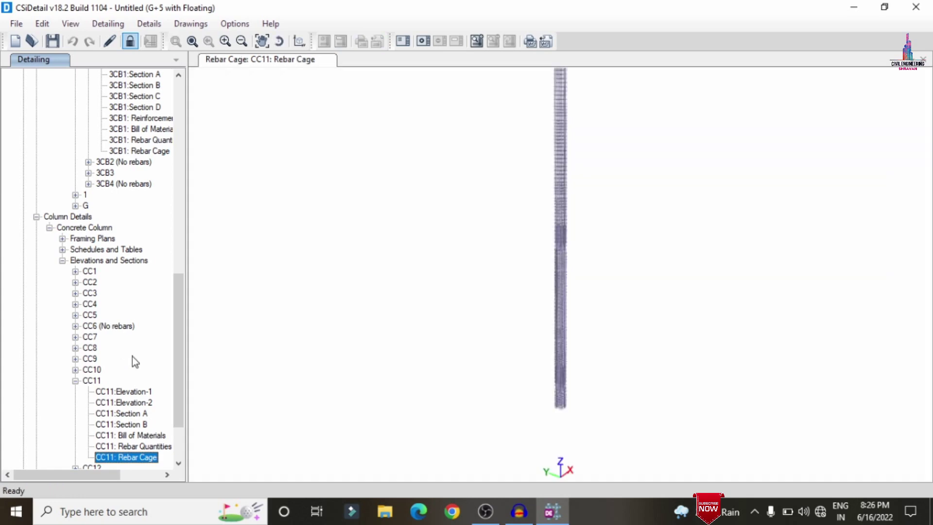
Orbit, zoom and tilt column CC11's rebar cage for a close isometric view of ties and bars.
drag(600, 226, 538, 346)
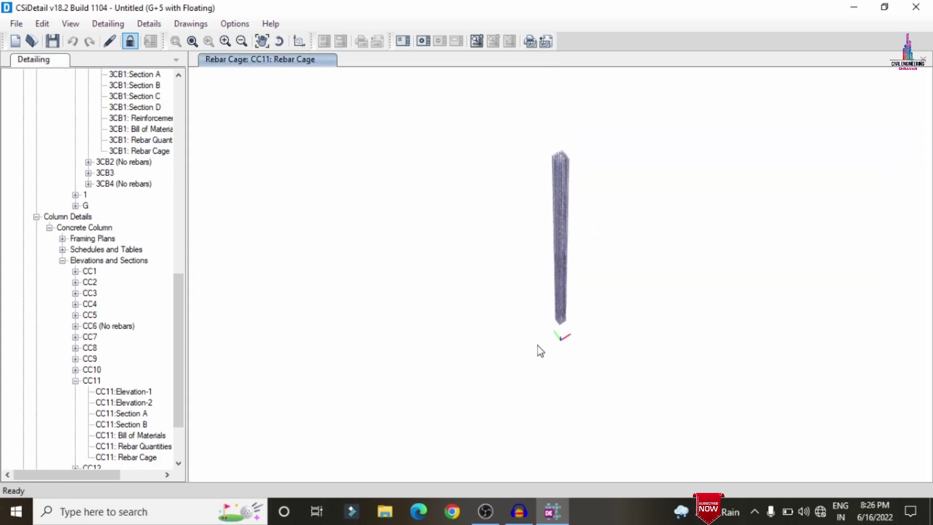
scroll(559, 292, up, 5)
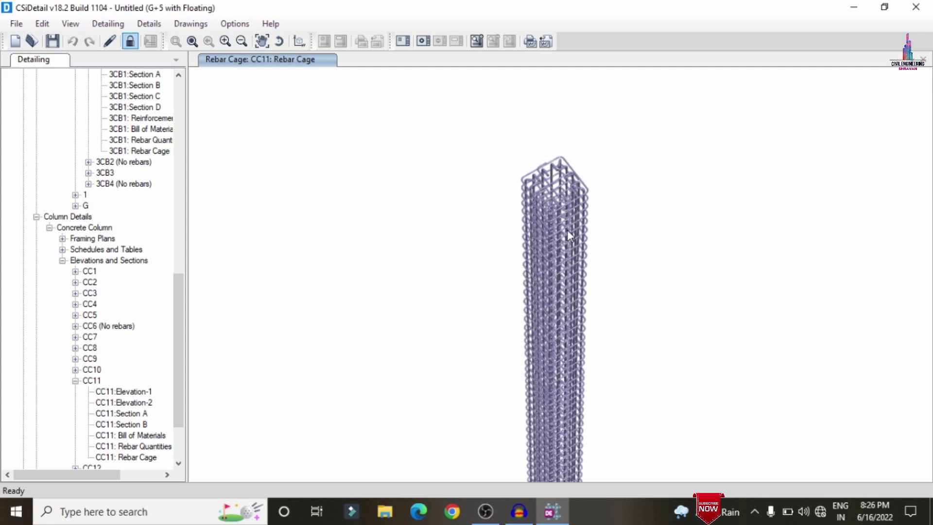
scroll(564, 187, up, 1)
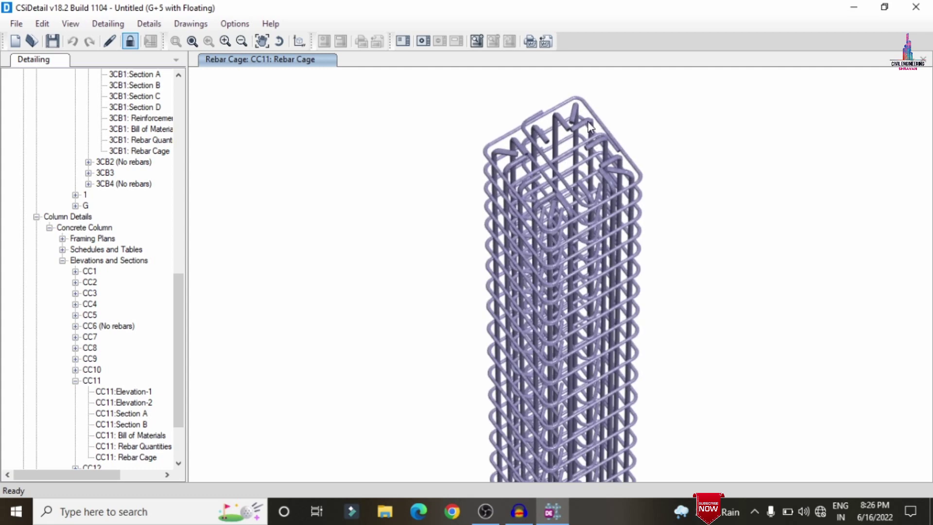
drag(658, 217, 676, 186)
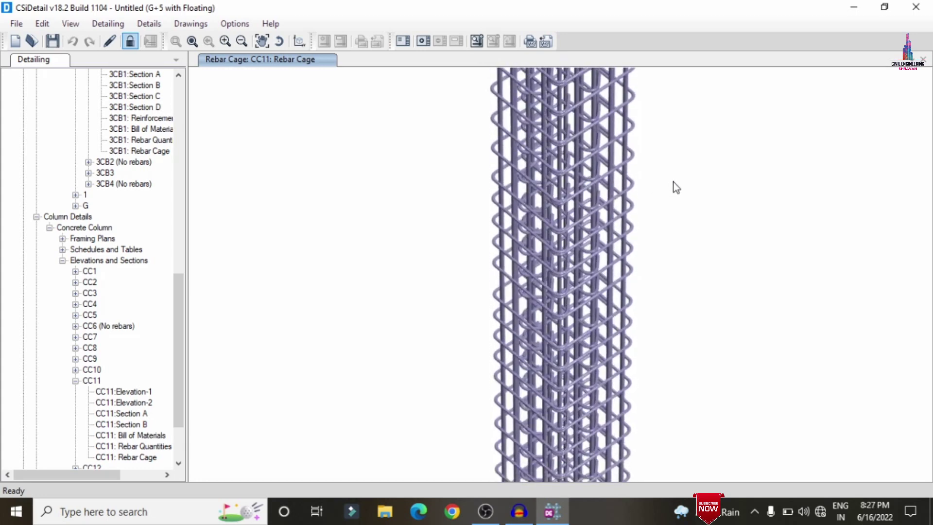